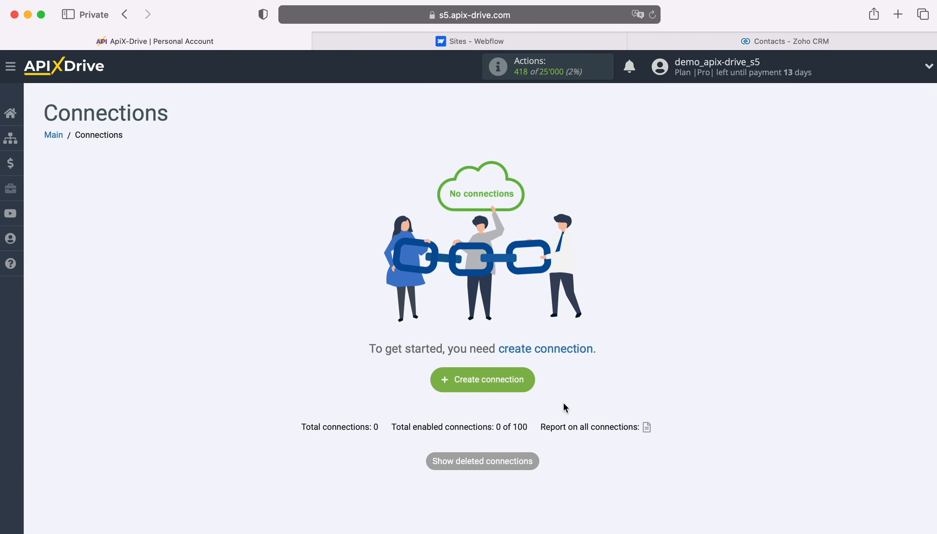
Start a new connection with Webflow as the data source system.
{"action": "left_click", "coordinate": [522, 378]}
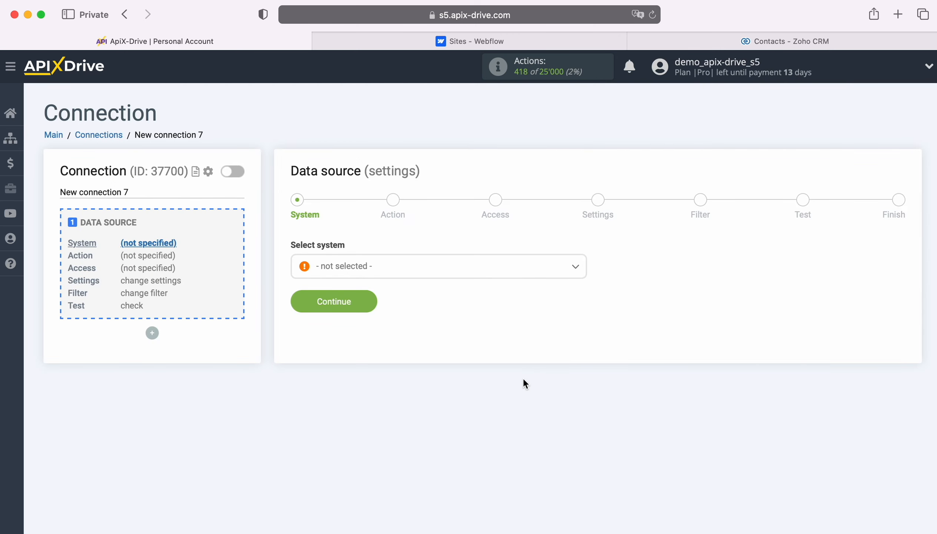
{"action": "left_click", "coordinate": [483, 277]}
{"action": "scroll", "coordinate": [524, 407], "scroll_direction": "down", "scroll_amount": 3}
{"action": "scroll", "coordinate": [525, 407], "scroll_direction": "down", "scroll_amount": 15}
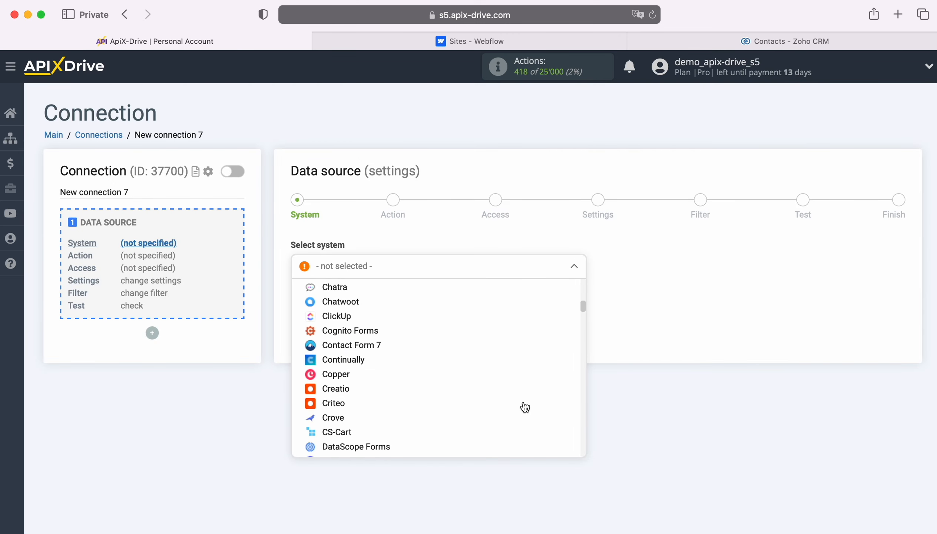
{"action": "scroll", "coordinate": [525, 406], "scroll_direction": "down", "scroll_amount": 15}
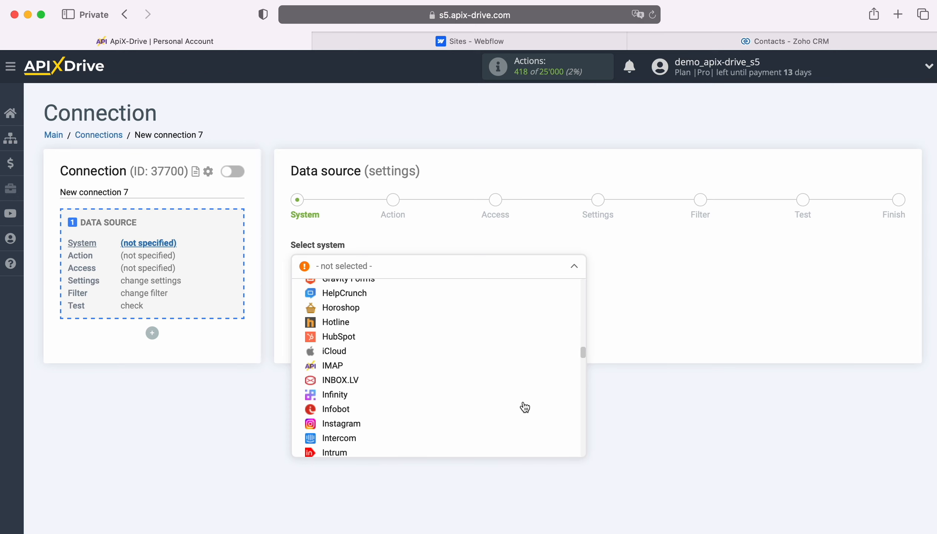
{"action": "scroll", "coordinate": [524, 406], "scroll_direction": "down", "scroll_amount": 15}
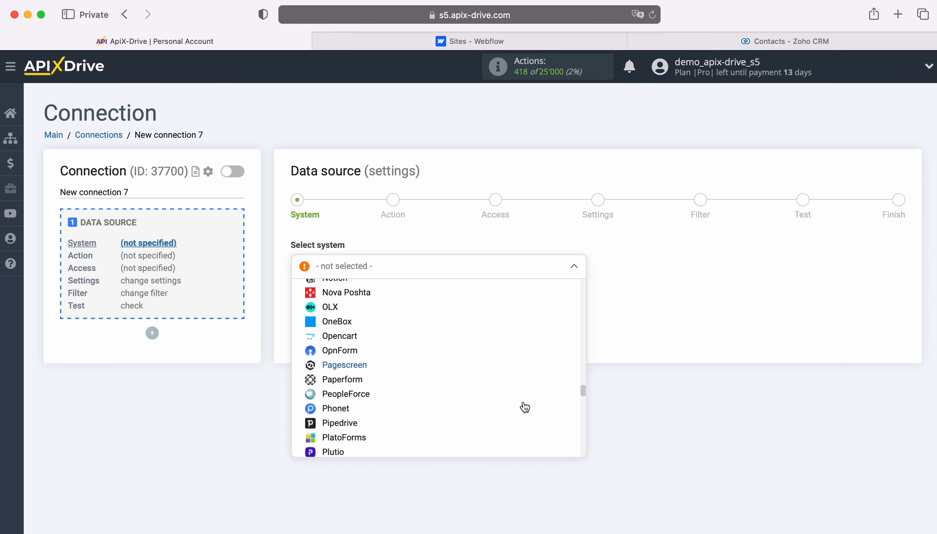
{"action": "scroll", "coordinate": [525, 407], "scroll_direction": "down", "scroll_amount": 12}
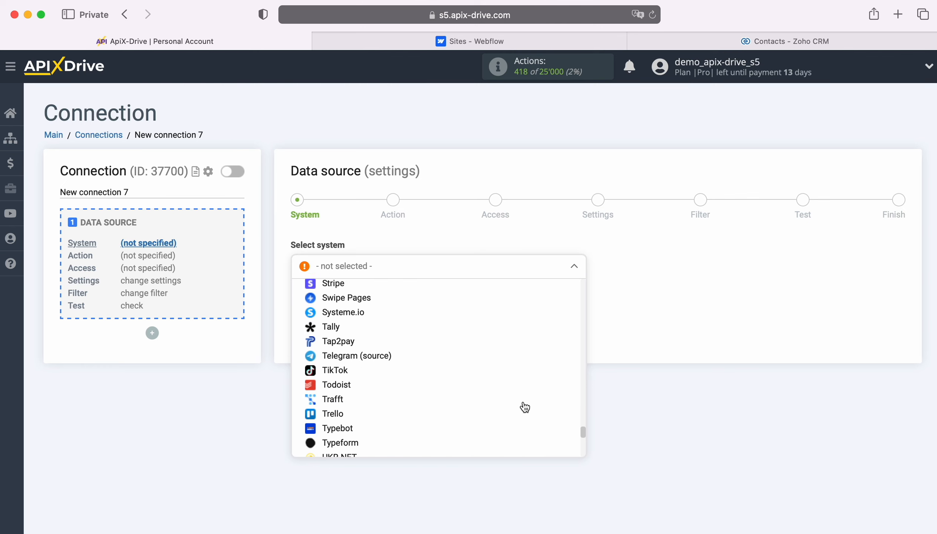
{"action": "left_click", "coordinate": [348, 351]}
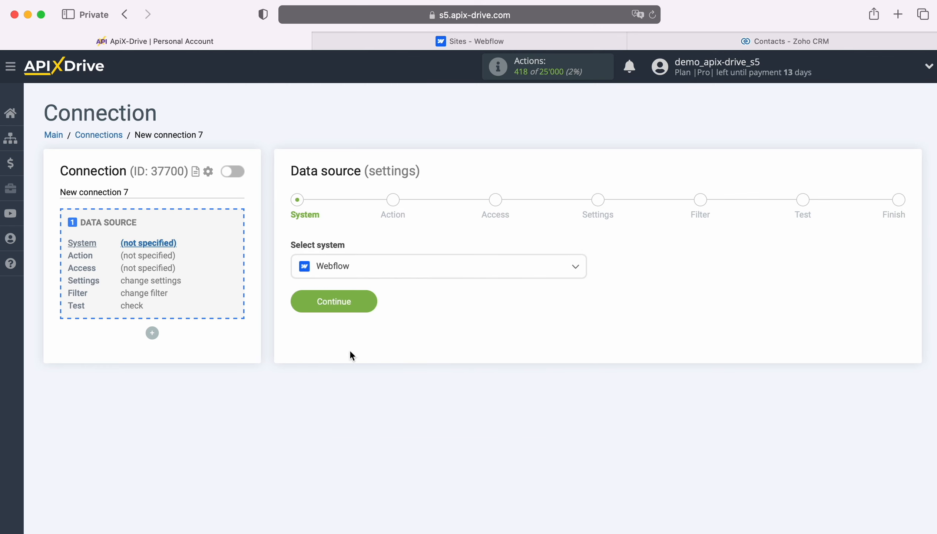
{"action": "left_click", "coordinate": [370, 299]}
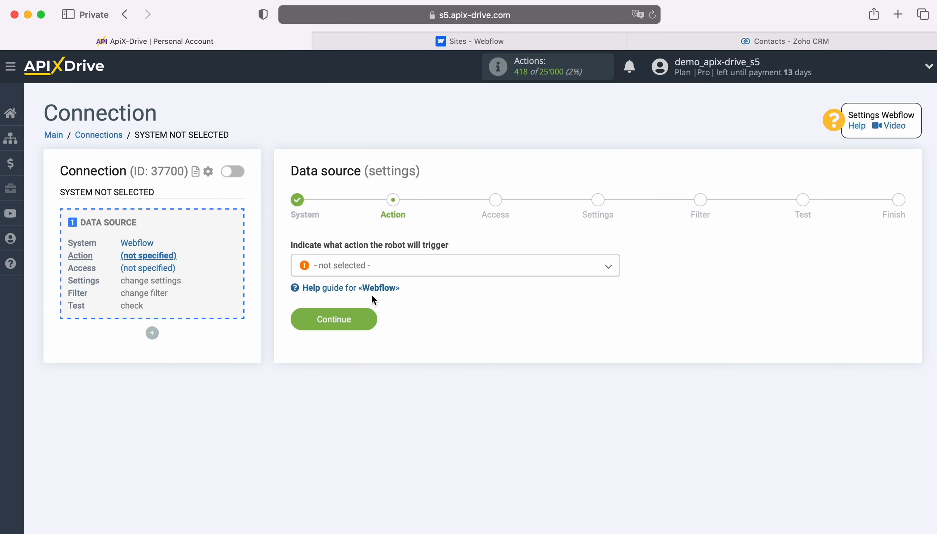
Set the Webflow source action to Get form DATA (new).
{"action": "left_click", "coordinate": [416, 273]}
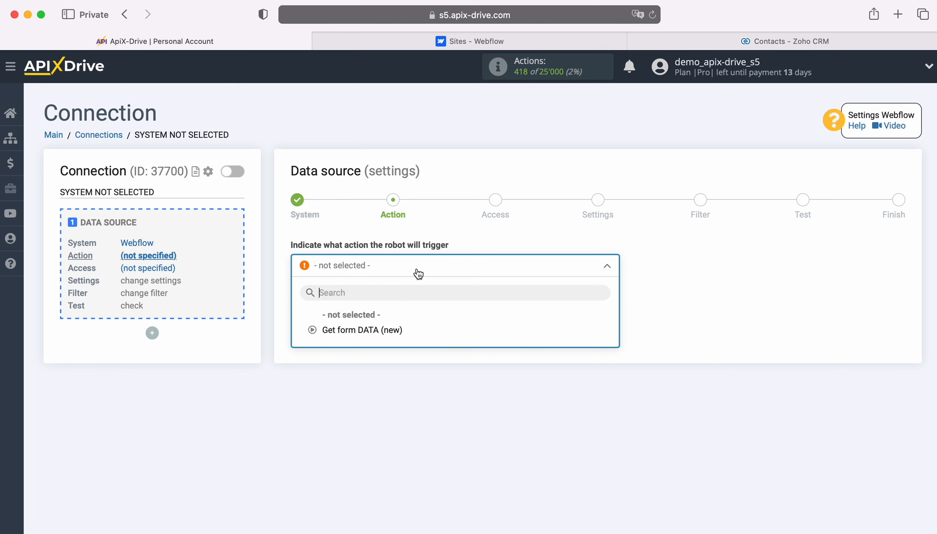
{"action": "left_click", "coordinate": [385, 328]}
{"action": "left_click", "coordinate": [368, 320]}
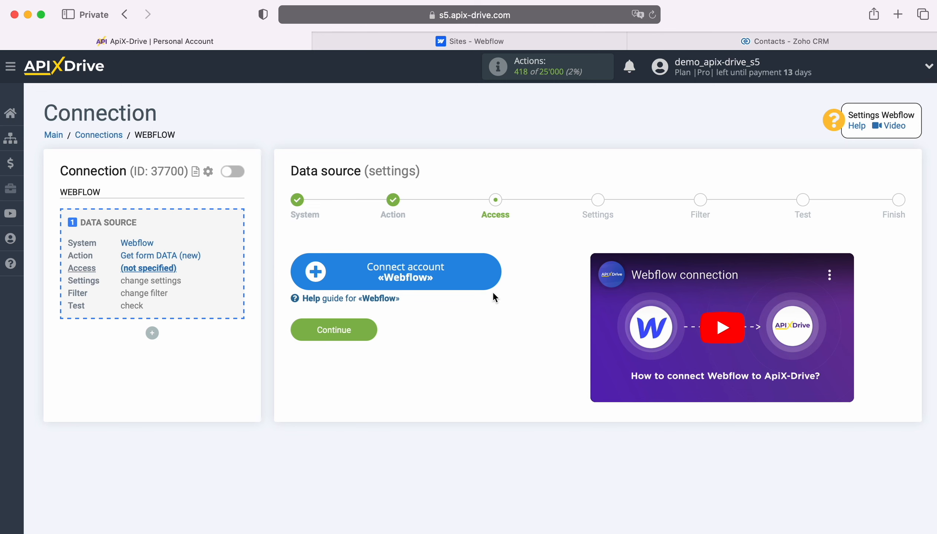
Sign in to Webflow with the account email and password.
{"action": "left_click", "coordinate": [493, 269]}
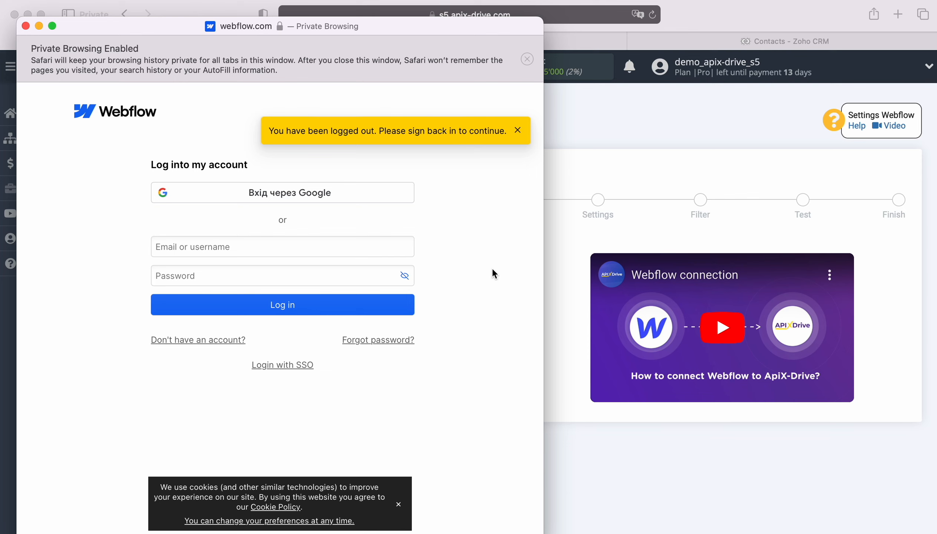
{"action": "right_click", "coordinate": [249, 245]}
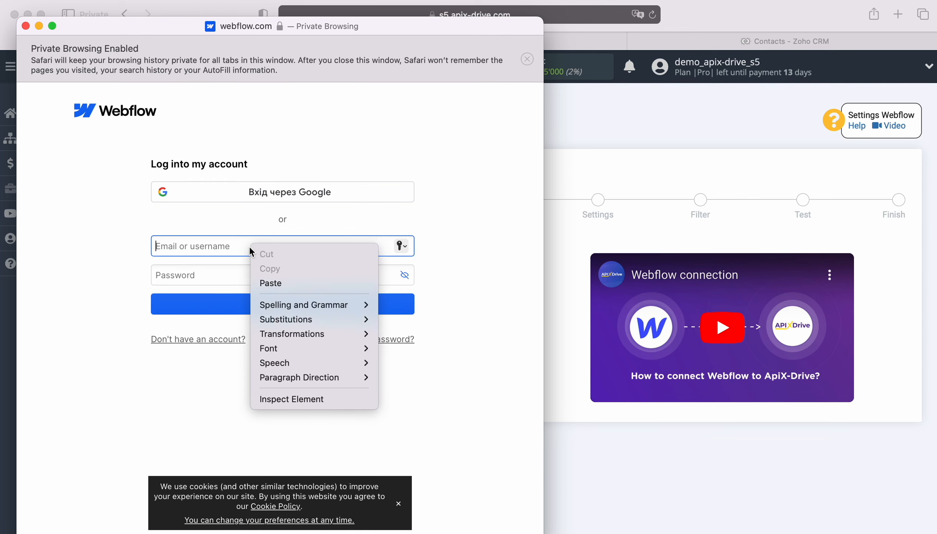
{"action": "left_click", "coordinate": [284, 283]}
{"action": "left_click", "coordinate": [284, 279]}
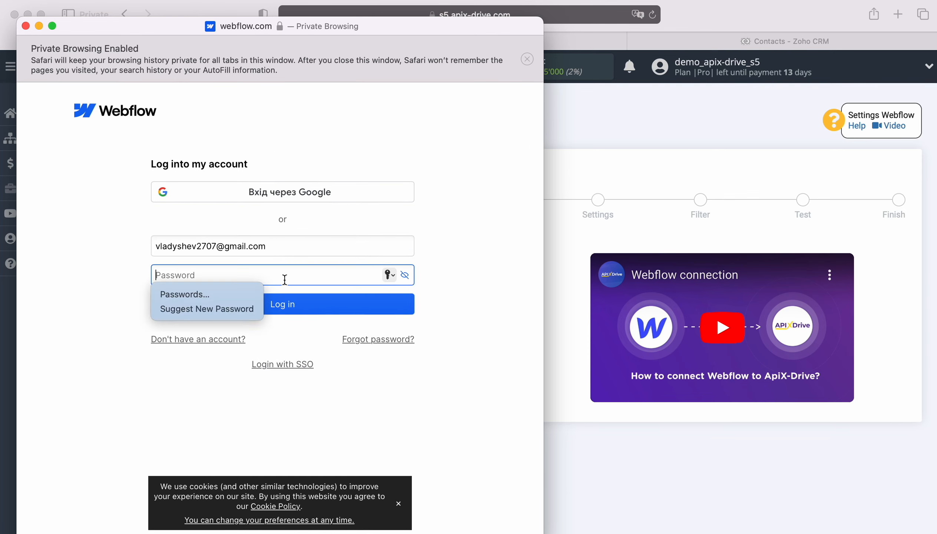
{"action": "type", "text": "••••••••••••"}
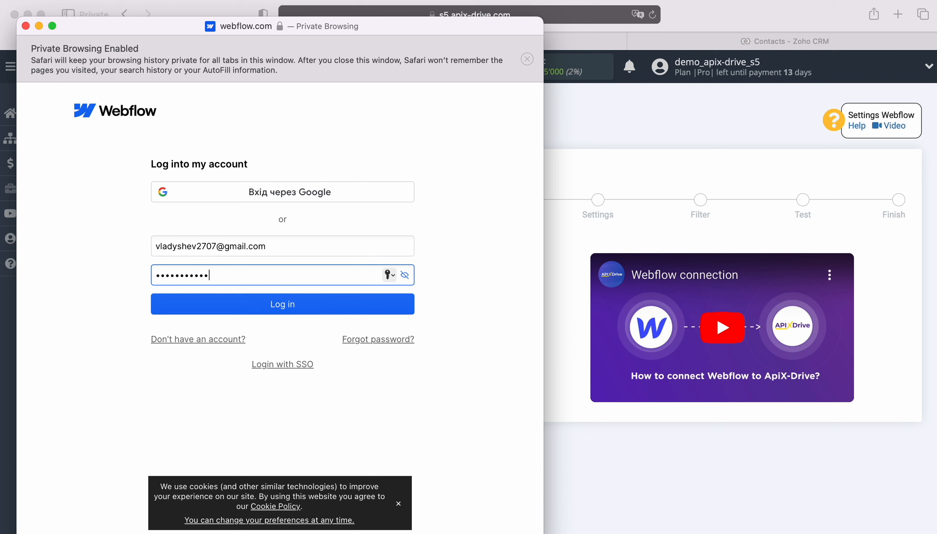
{"action": "left_click", "coordinate": [285, 315]}
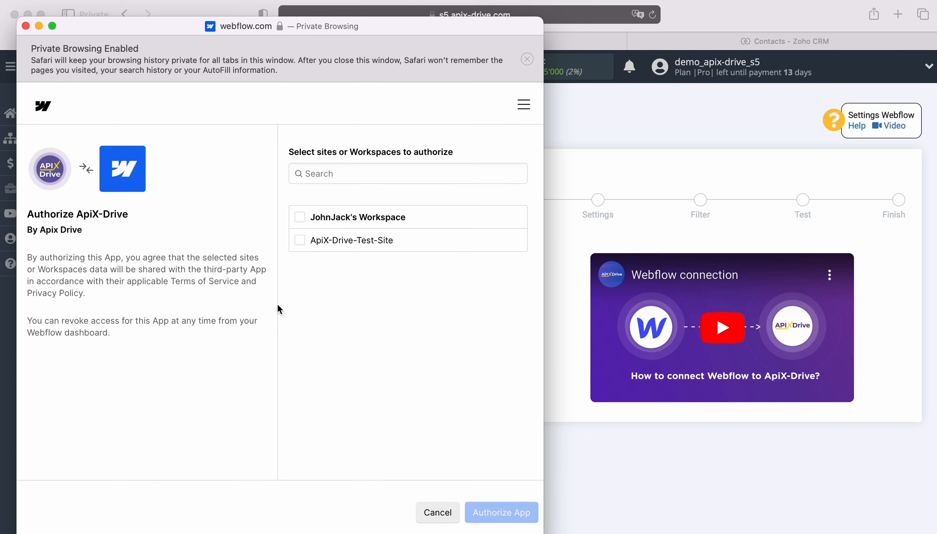
Authorize ApiX-Drive for the workspace and select the linked Webflow login.
{"action": "left_click", "coordinate": [300, 217]}
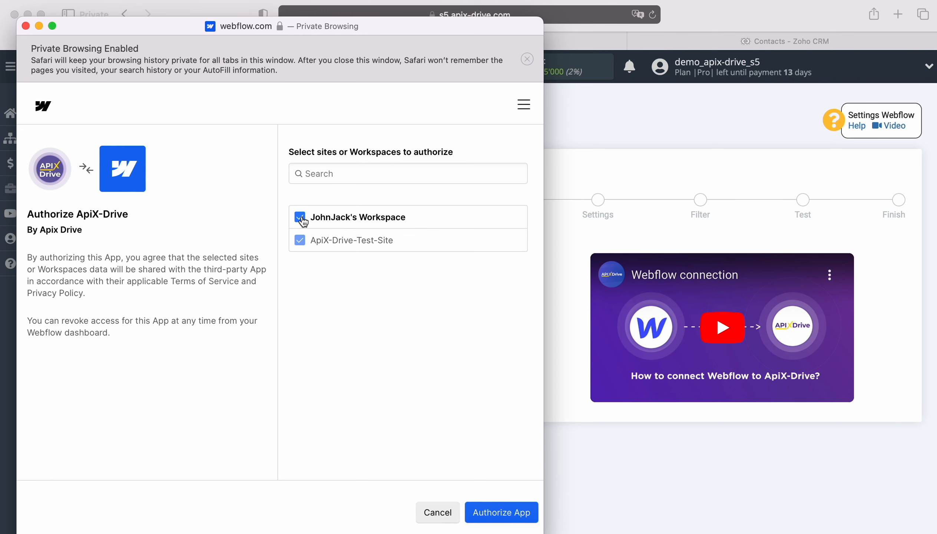
{"action": "left_click", "coordinate": [502, 508]}
{"action": "left_click", "coordinate": [448, 267]}
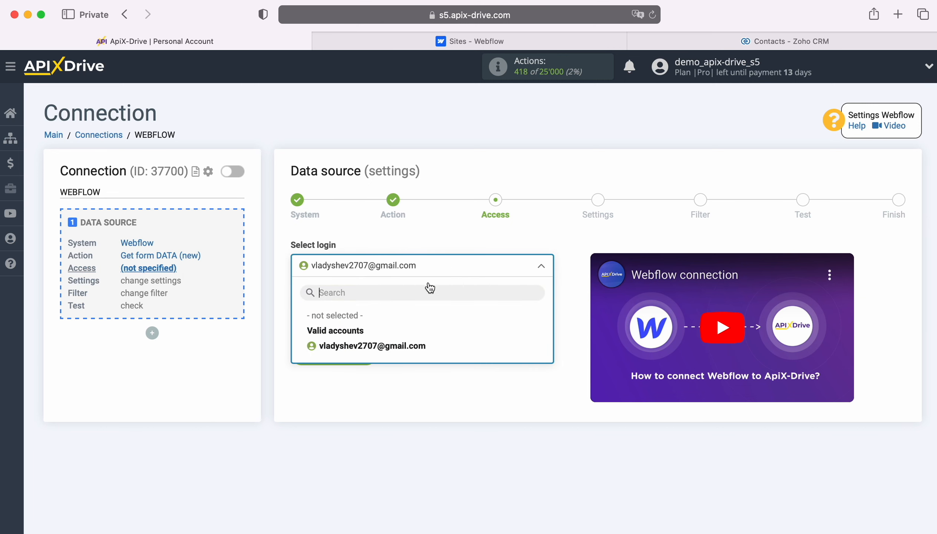
{"action": "left_click", "coordinate": [421, 346]}
Set ApiX-Drive-Test-Site as the source website, skip filtering, and go to the Webflow dashboard.
{"action": "left_click", "coordinate": [371, 350]}
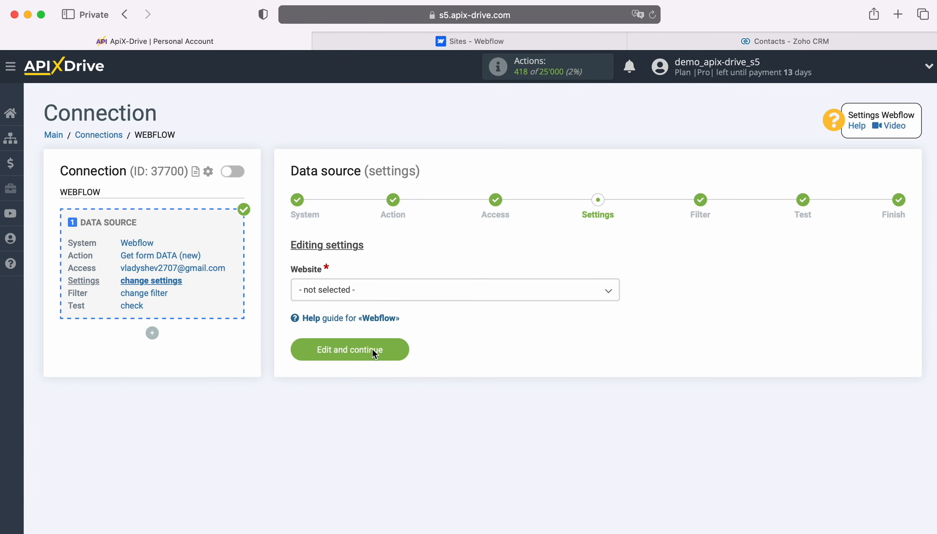
{"action": "left_click", "coordinate": [372, 291]}
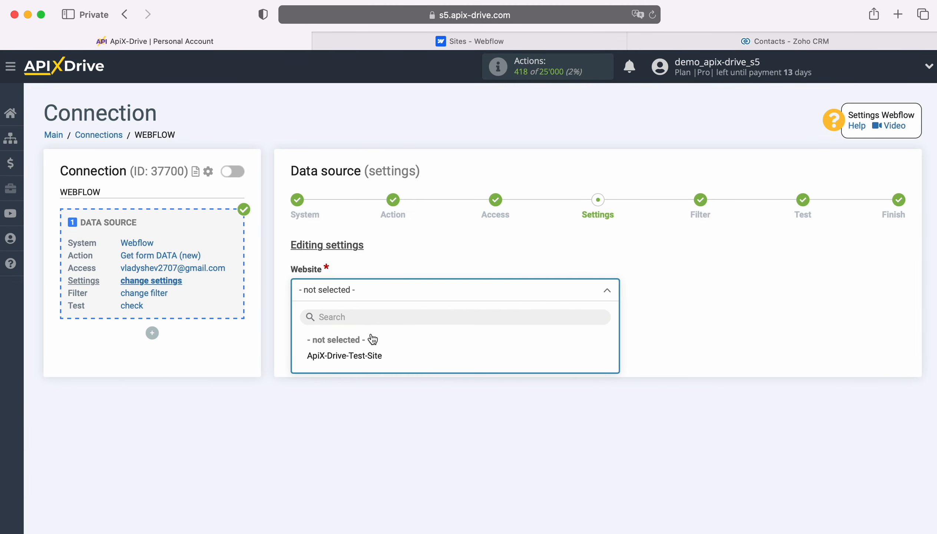
{"action": "left_click", "coordinate": [372, 353]}
{"action": "left_click", "coordinate": [373, 355]}
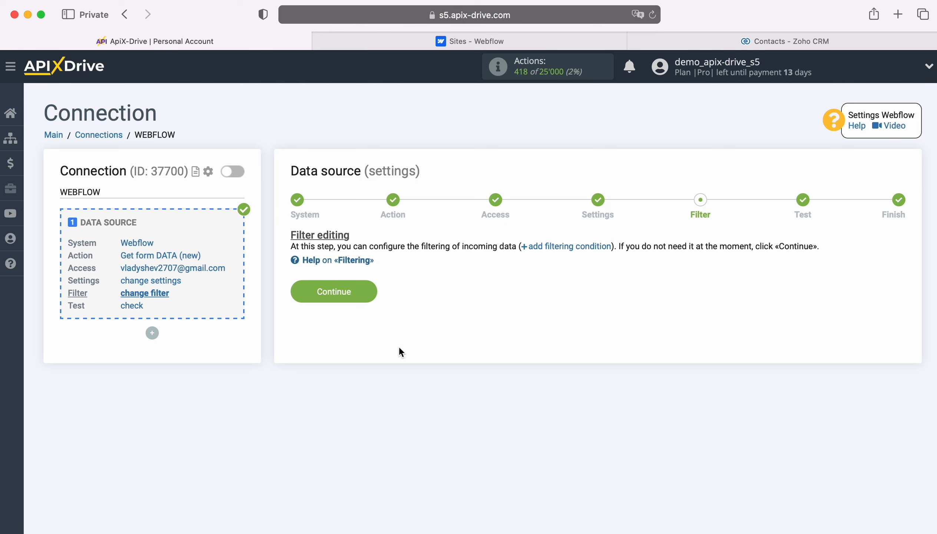
{"action": "left_click", "coordinate": [372, 292]}
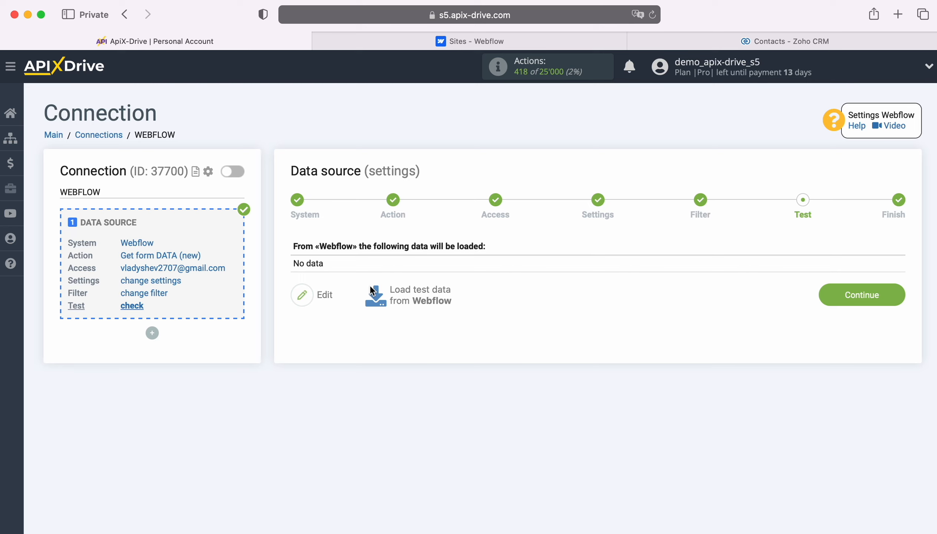
{"action": "left_click", "coordinate": [443, 44]}
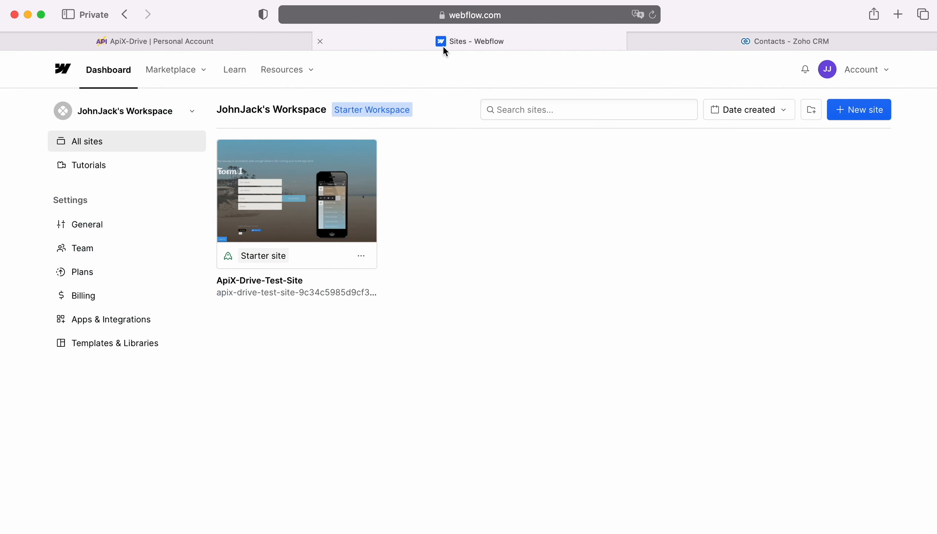
On the published test site, submit the form with a test first name, last name, email and phone.
{"action": "left_click", "coordinate": [287, 292]}
{"action": "left_click", "coordinate": [276, 278]}
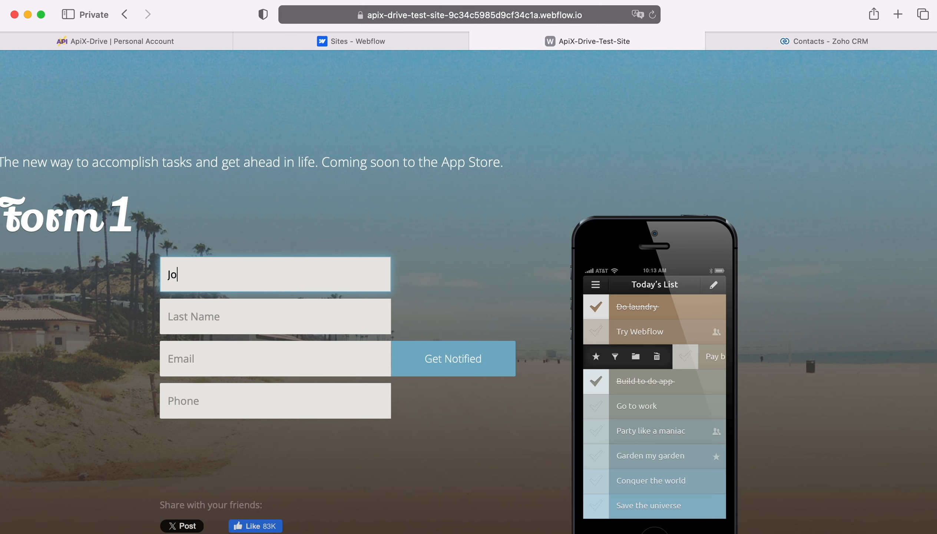
{"action": "key", "text": "Tab"}
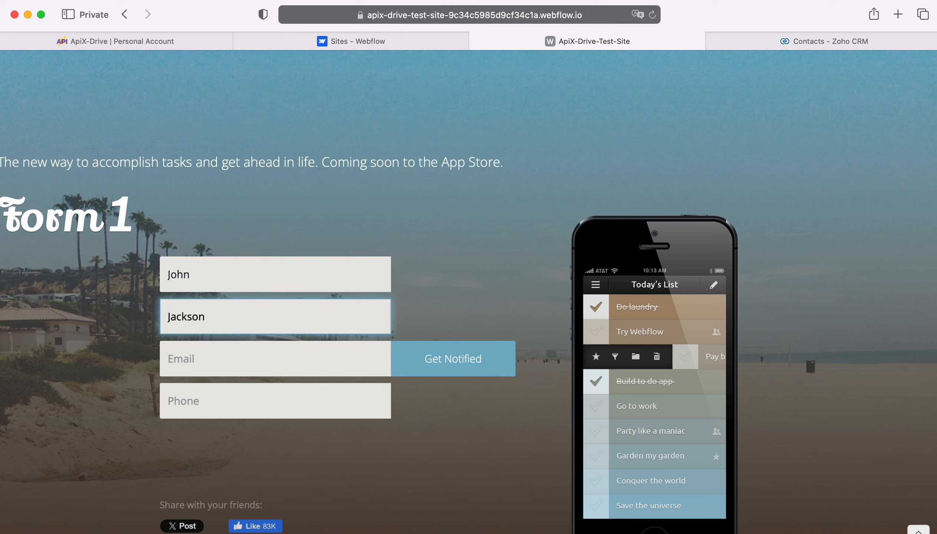
{"action": "key", "text": "Tab"}
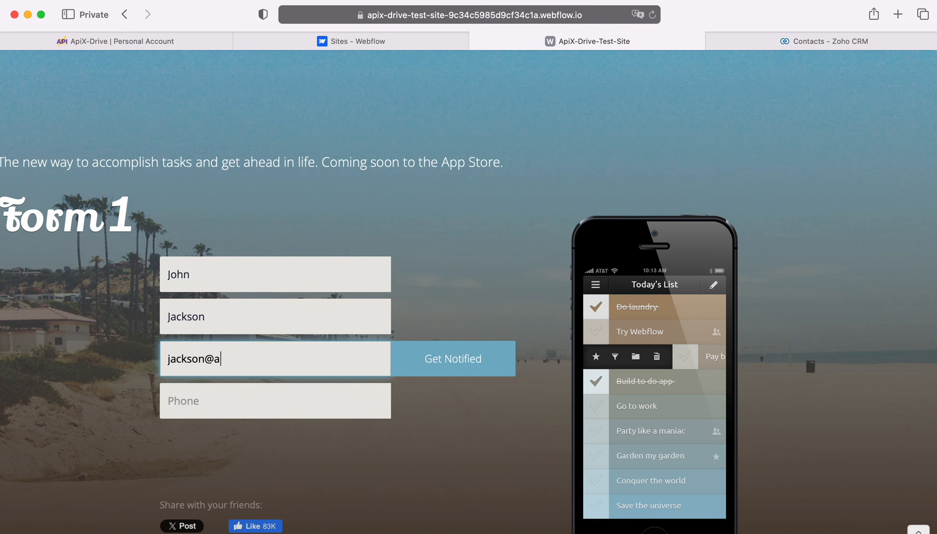
{"action": "key", "text": "Tab"}
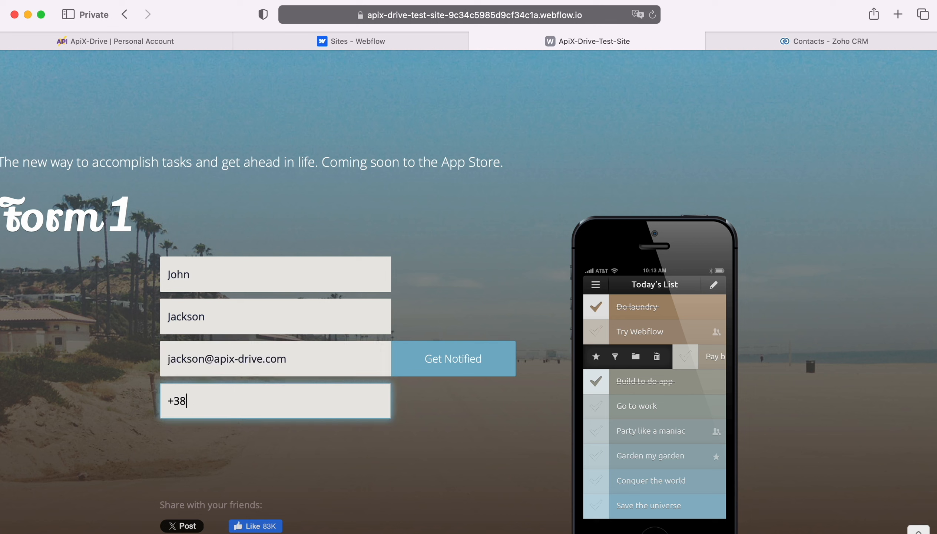
{"action": "left_click", "coordinate": [439, 359]}
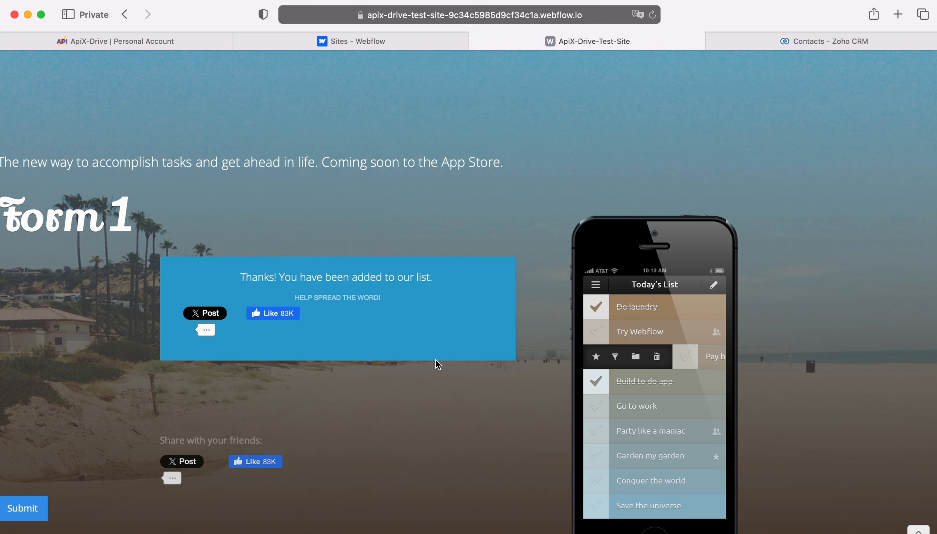
Load the Webflow test submission, finish the data source, and start the destination setup.
{"action": "left_click", "coordinate": [150, 41]}
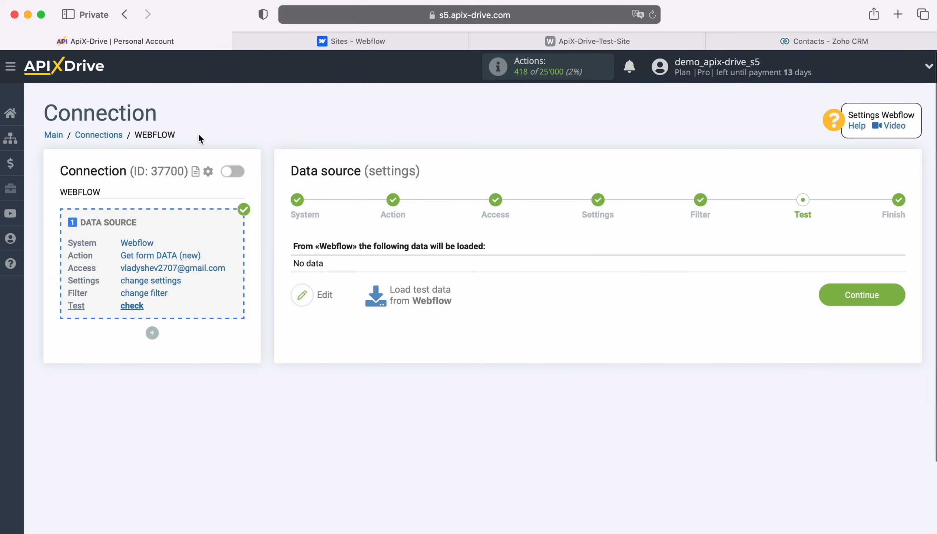
{"action": "left_click", "coordinate": [423, 294]}
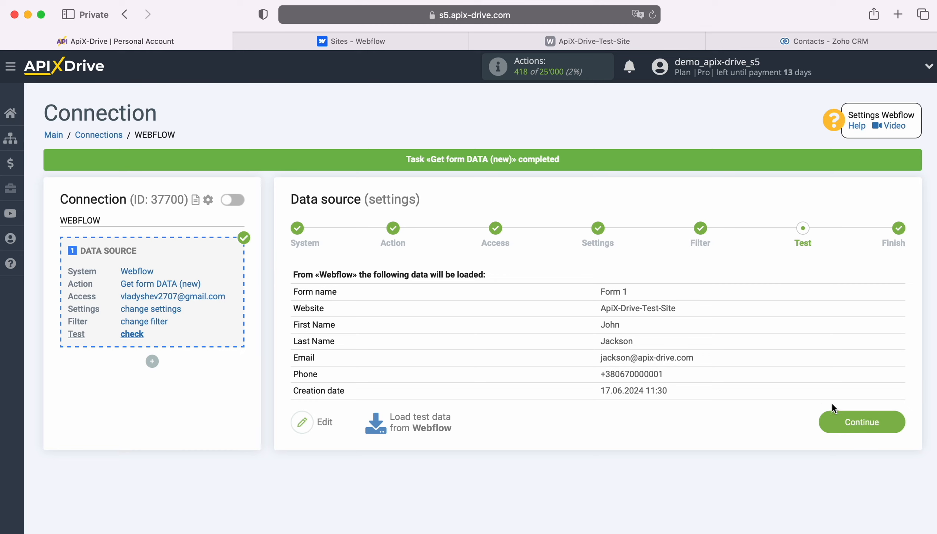
{"action": "left_click", "coordinate": [893, 419]}
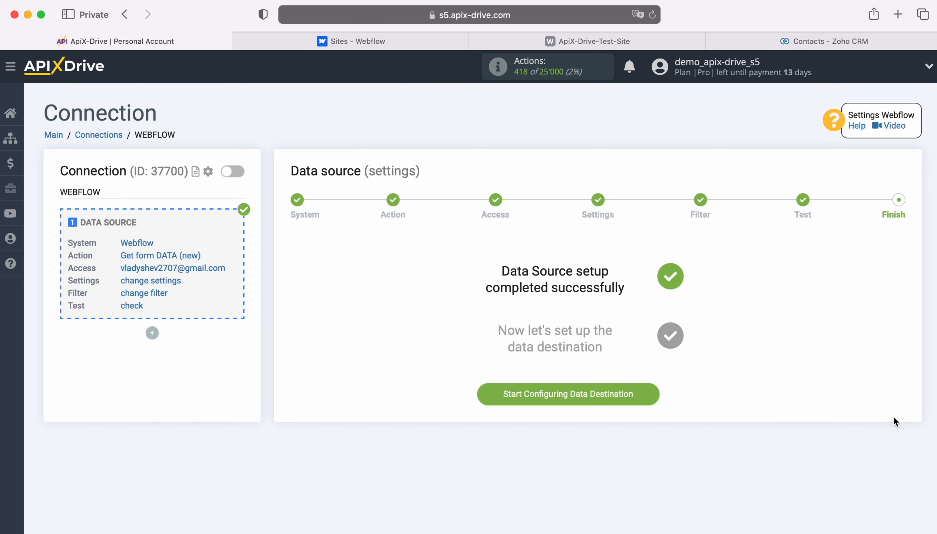
{"action": "left_click", "coordinate": [651, 393]}
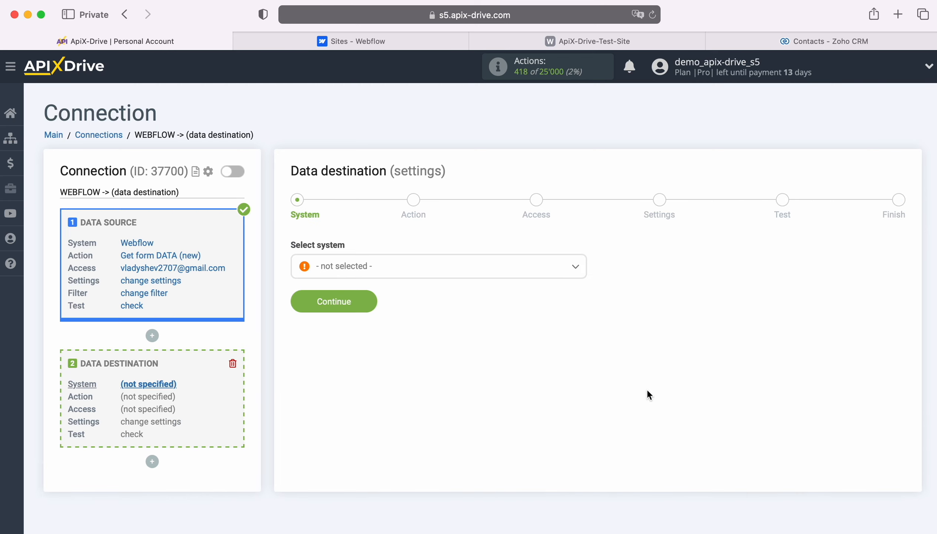
Choose Zoho CRM as the destination system.
{"action": "left_click", "coordinate": [513, 271]}
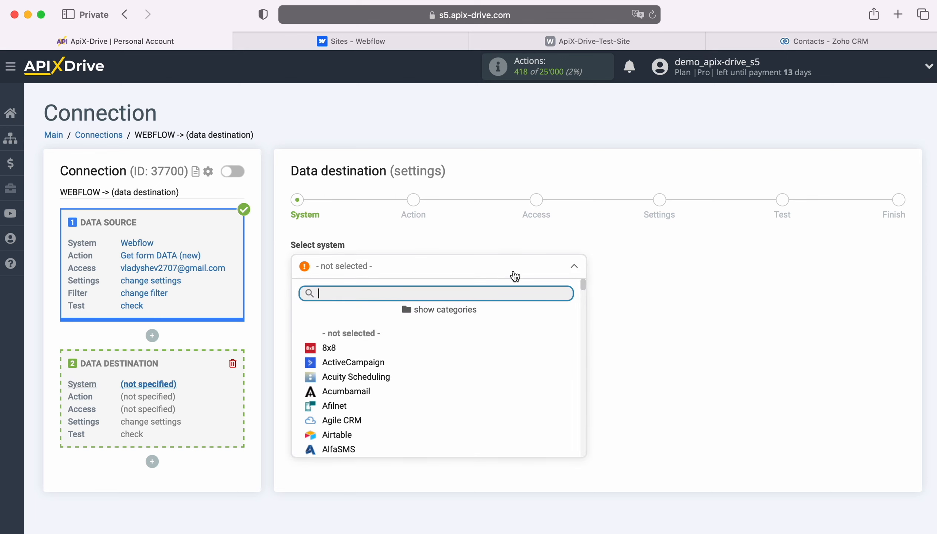
{"action": "scroll", "coordinate": [526, 364], "scroll_direction": "down", "scroll_amount": 5}
{"action": "scroll", "coordinate": [533, 366], "scroll_direction": "down", "scroll_amount": 20}
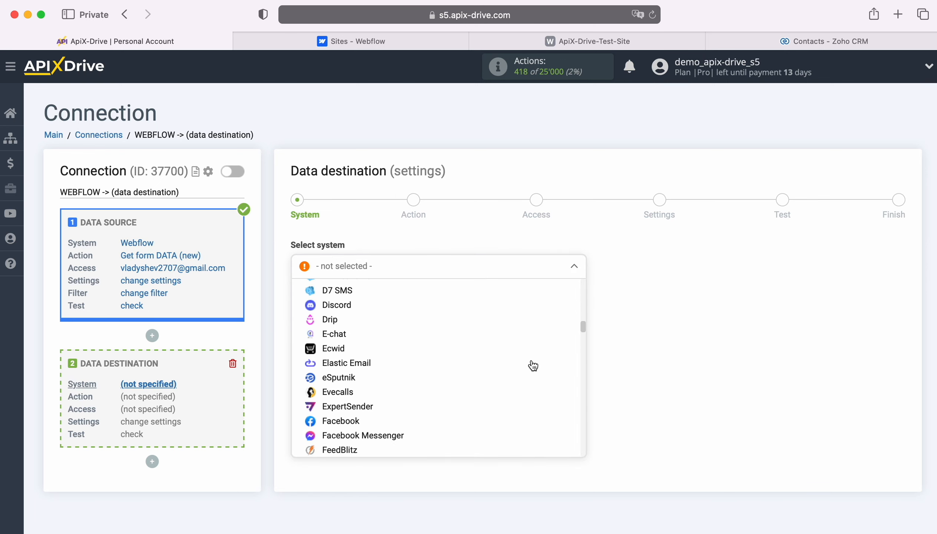
{"action": "scroll", "coordinate": [533, 365], "scroll_direction": "down", "scroll_amount": 15}
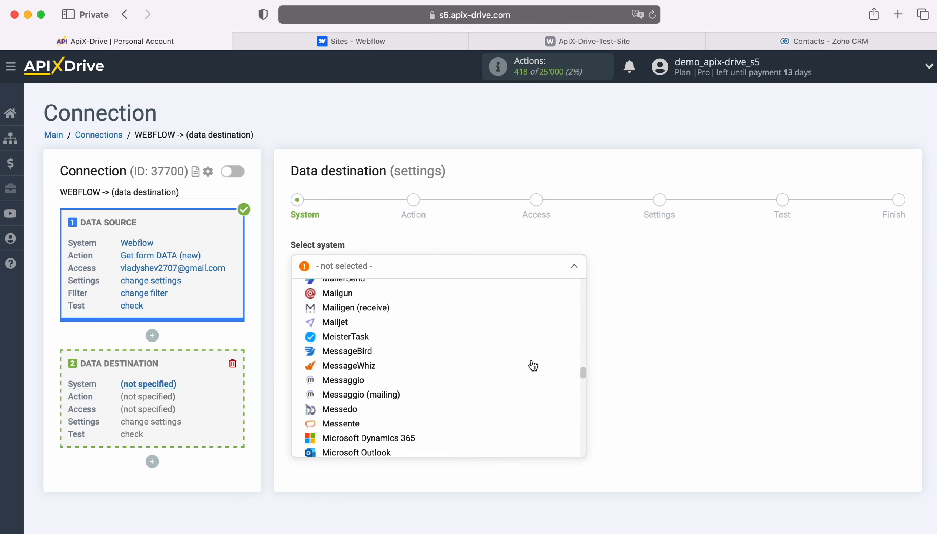
{"action": "scroll", "coordinate": [532, 366], "scroll_direction": "down", "scroll_amount": 15}
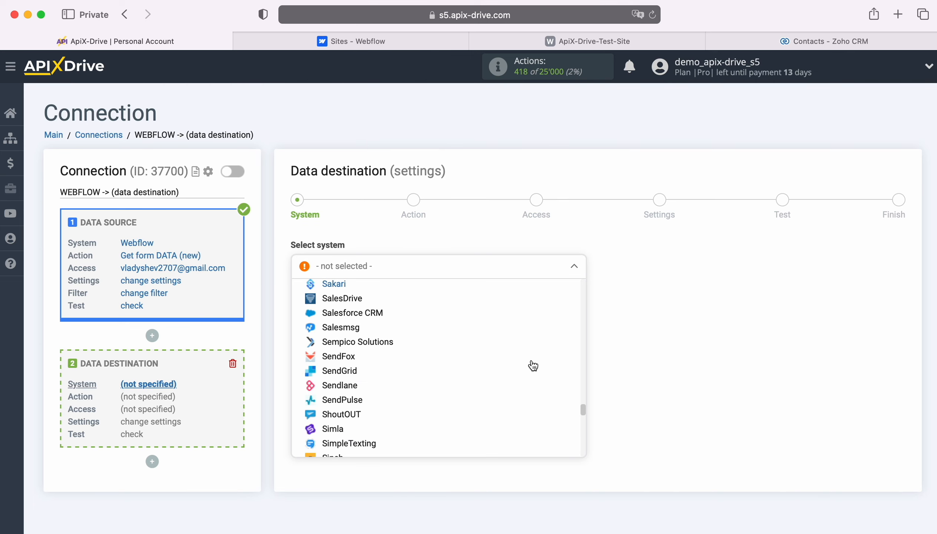
{"action": "scroll", "coordinate": [533, 366], "scroll_direction": "down", "scroll_amount": 15}
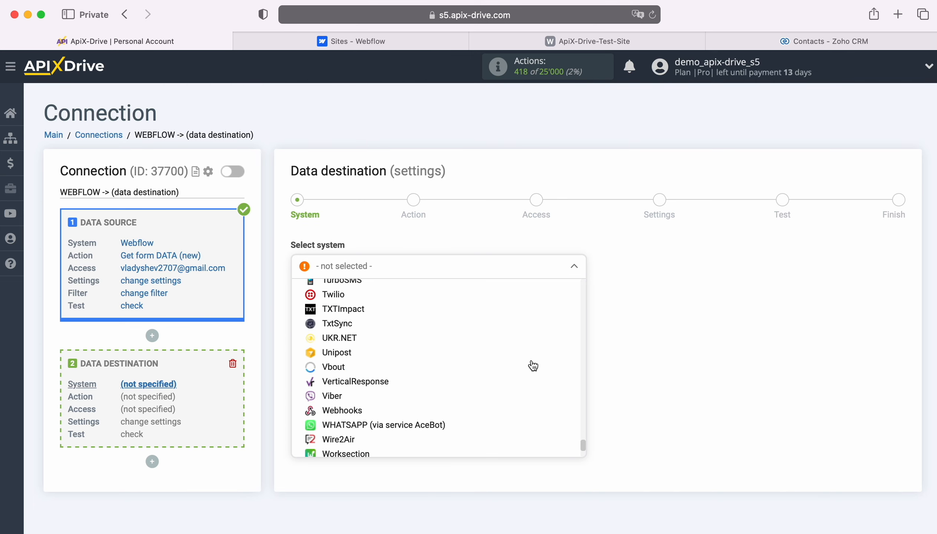
{"action": "left_click", "coordinate": [357, 342]}
{"action": "left_click", "coordinate": [365, 215]}
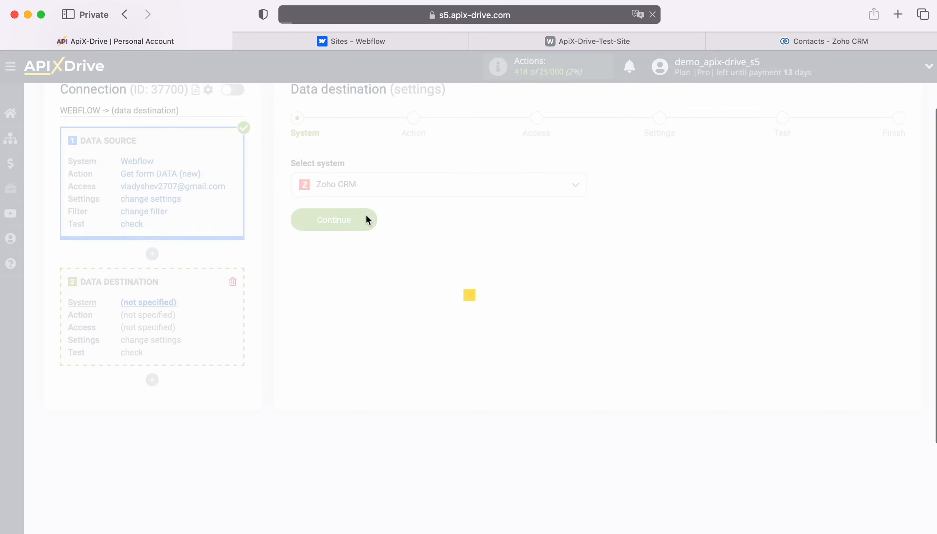
Set the Zoho CRM action to Create CONTACT.
{"action": "left_click", "coordinate": [426, 268]}
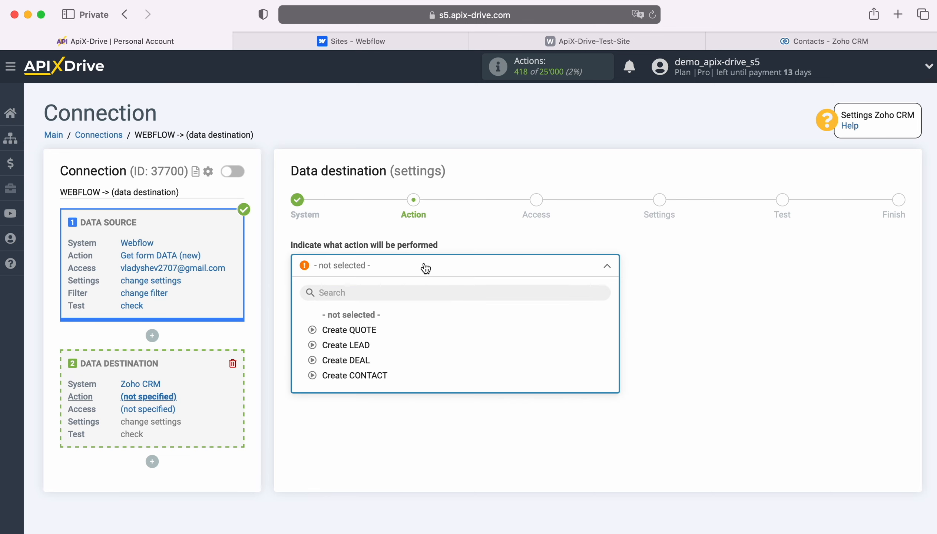
{"action": "left_click", "coordinate": [383, 374]}
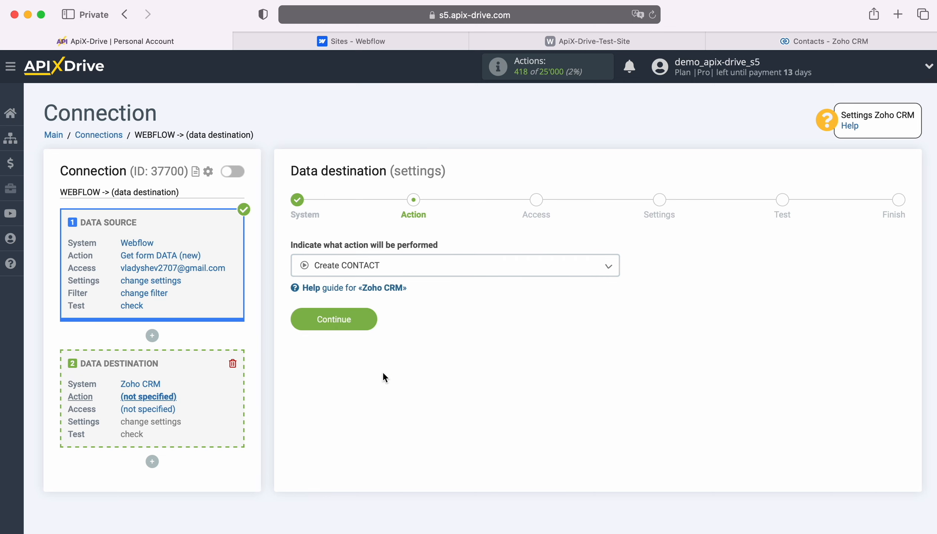
{"action": "left_click", "coordinate": [367, 323]}
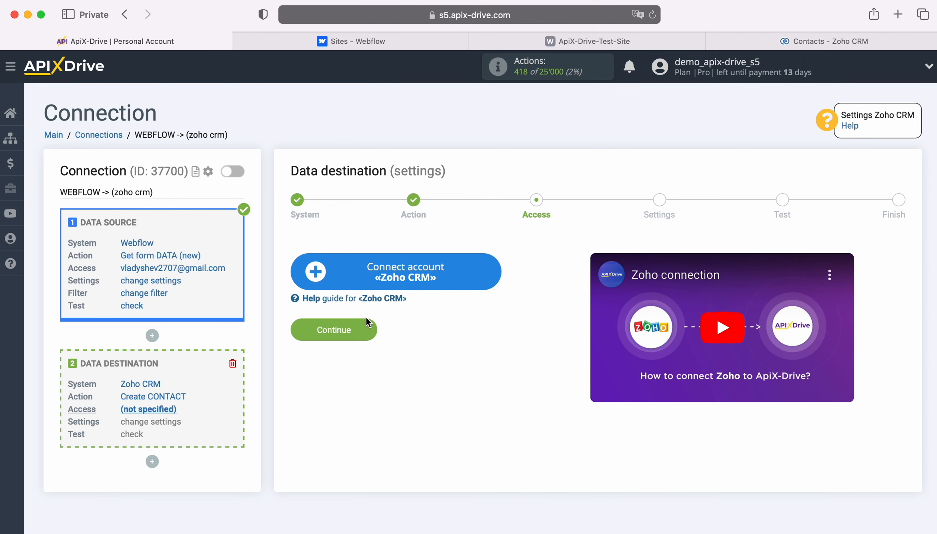
Sign in to Zoho Accounts with the account email and saved password.
{"action": "left_click", "coordinate": [489, 268]}
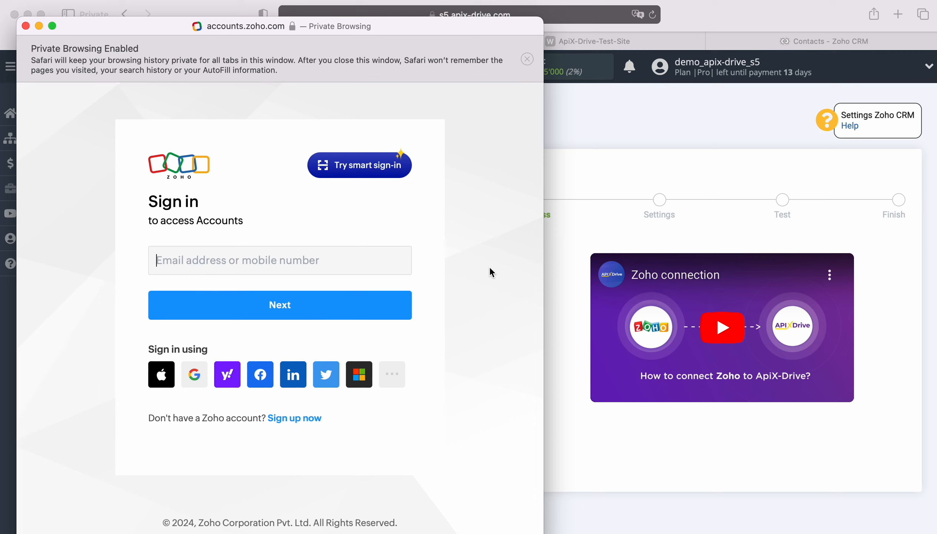
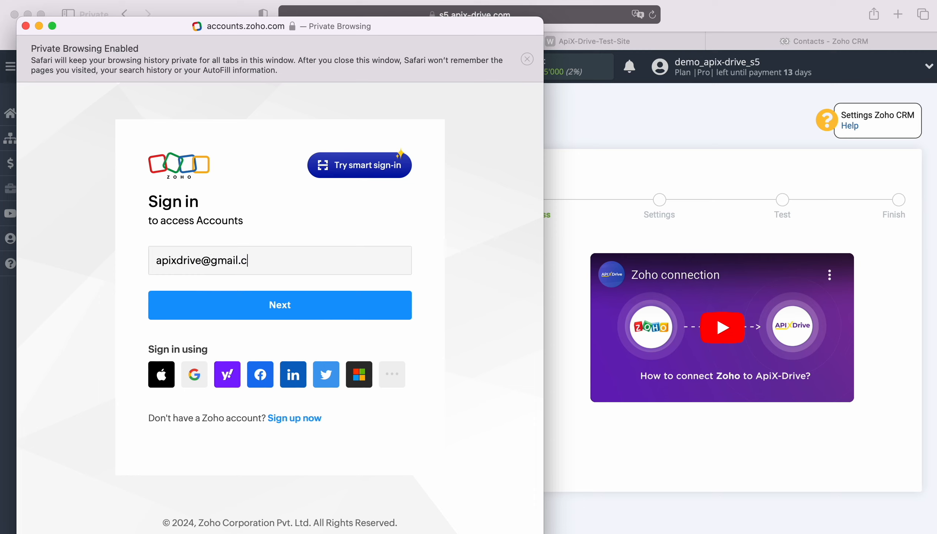
{"action": "key", "text": "Return"}
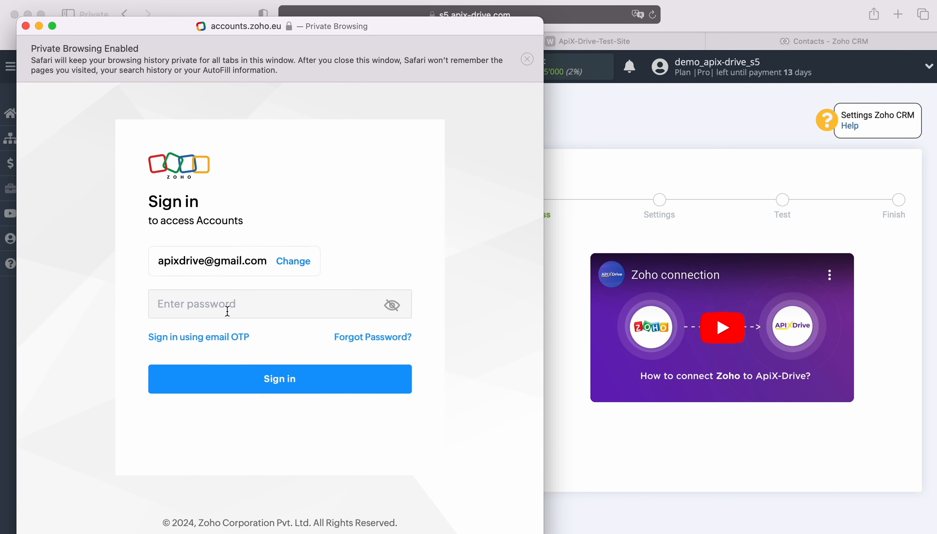
{"action": "left_click", "coordinate": [227, 311]}
{"action": "left_click", "coordinate": [228, 336]}
{"action": "left_click", "coordinate": [285, 376]}
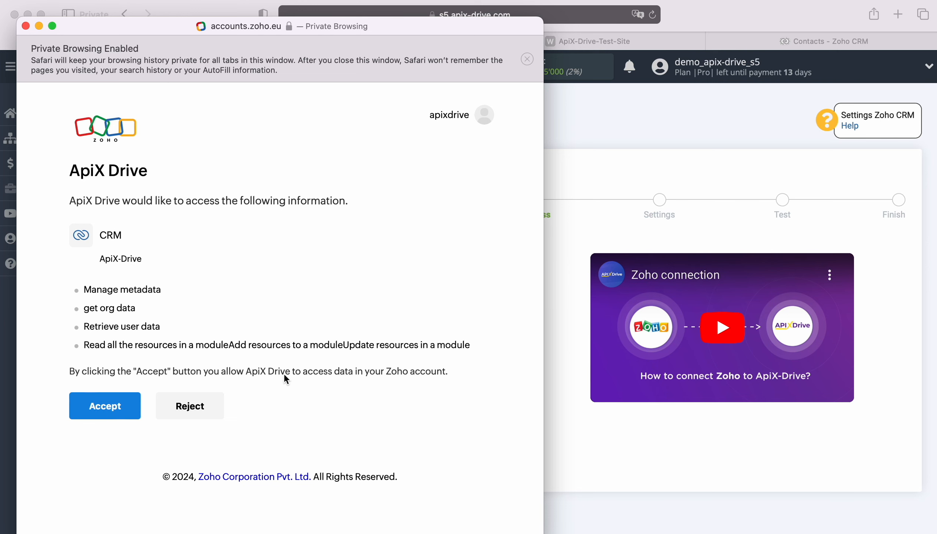
Accept ApiX-Drive's access and select the connected Zoho login.
{"action": "left_click", "coordinate": [118, 403]}
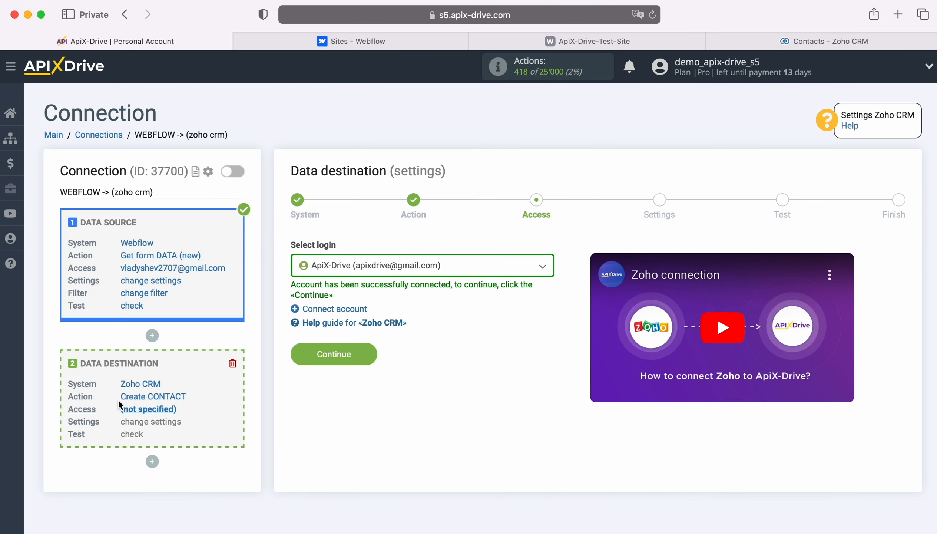
{"action": "left_click", "coordinate": [479, 269]}
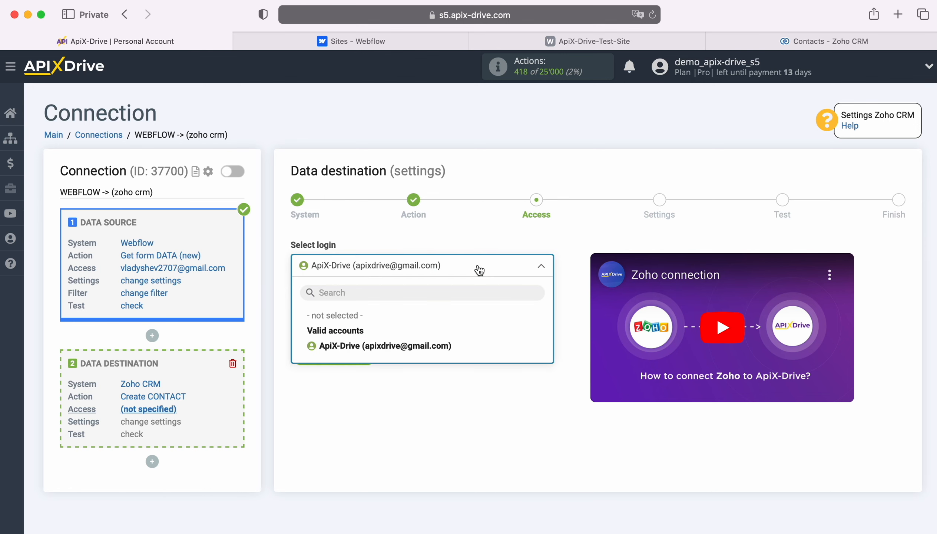
{"action": "left_click", "coordinate": [442, 340]}
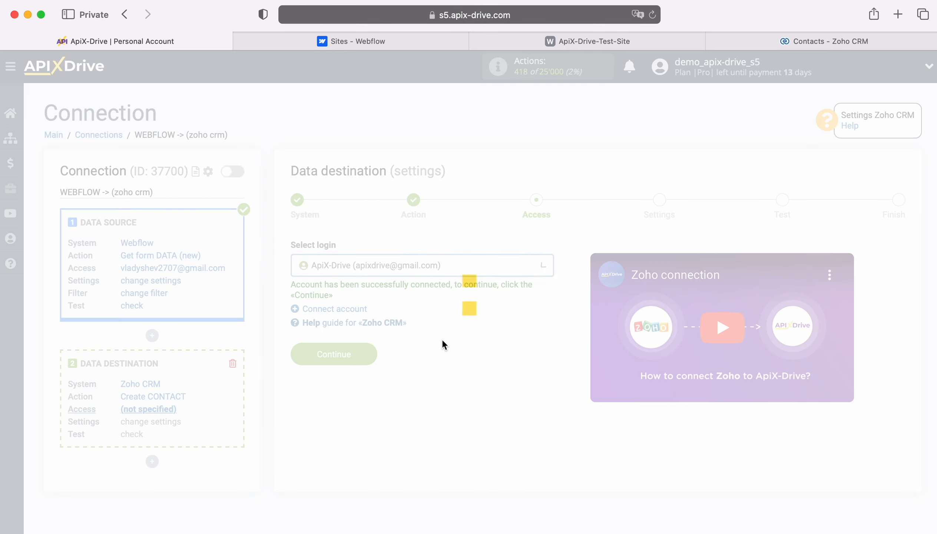
{"action": "left_click", "coordinate": [368, 348]}
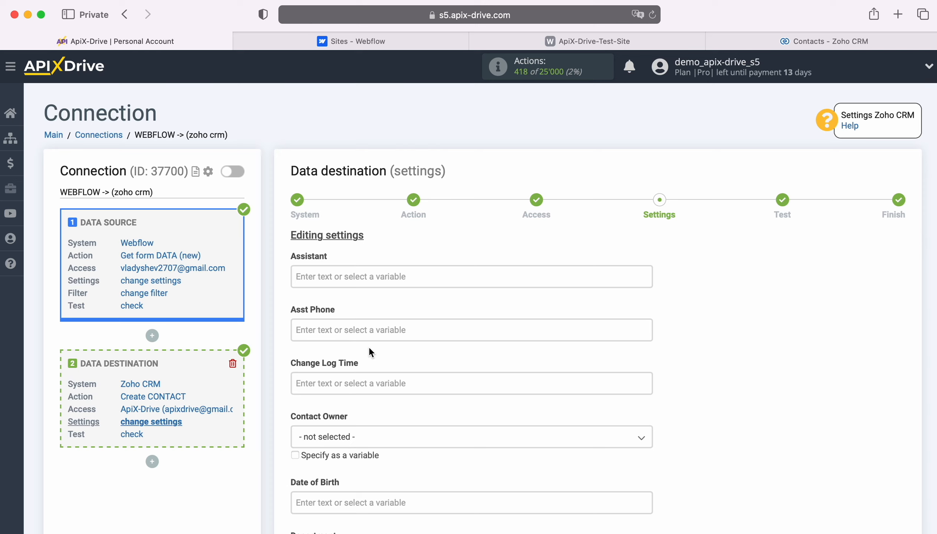
Map the Webflow Email and First Name into the contact's Email and First Name fields.
{"action": "scroll", "coordinate": [540, 285], "scroll_direction": "down", "scroll_amount": 6}
{"action": "scroll", "coordinate": [540, 285], "scroll_direction": "down", "scroll_amount": 5}
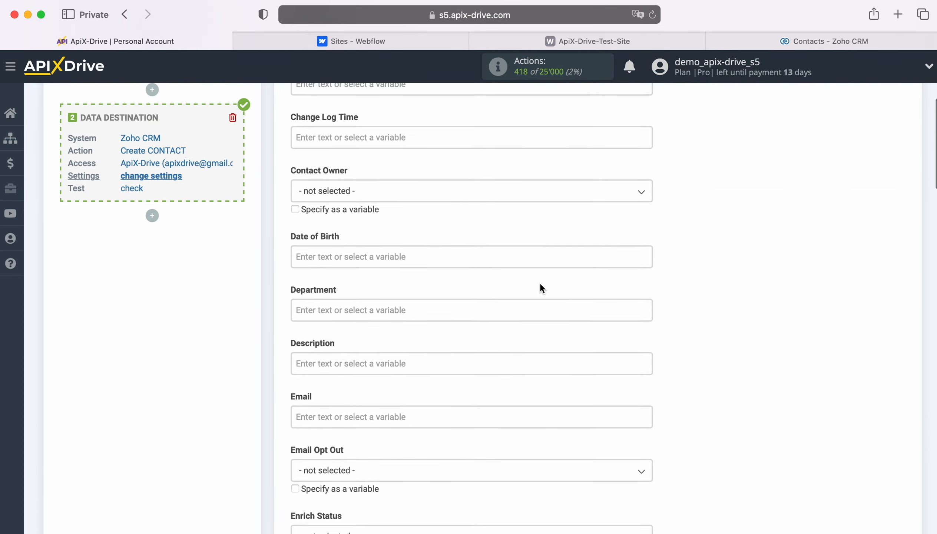
{"action": "left_click", "coordinate": [403, 260]}
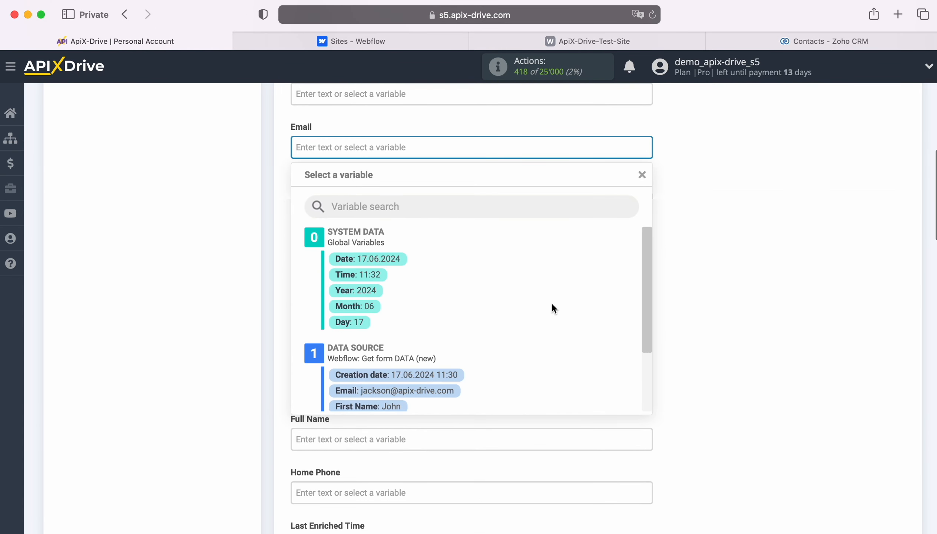
{"action": "scroll", "coordinate": [552, 305], "scroll_direction": "down", "scroll_amount": 3}
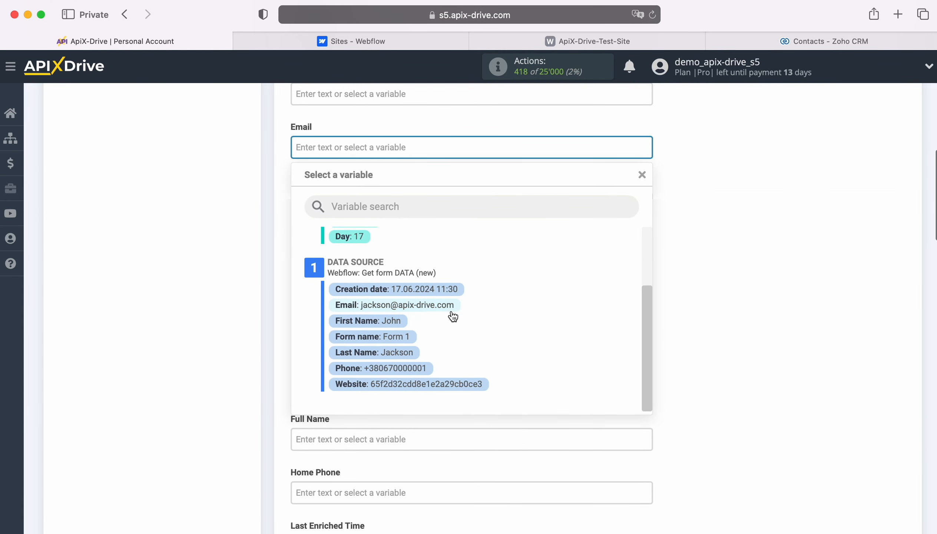
{"action": "left_click", "coordinate": [438, 305]}
{"action": "scroll", "coordinate": [465, 306], "scroll_direction": "down", "scroll_amount": 5}
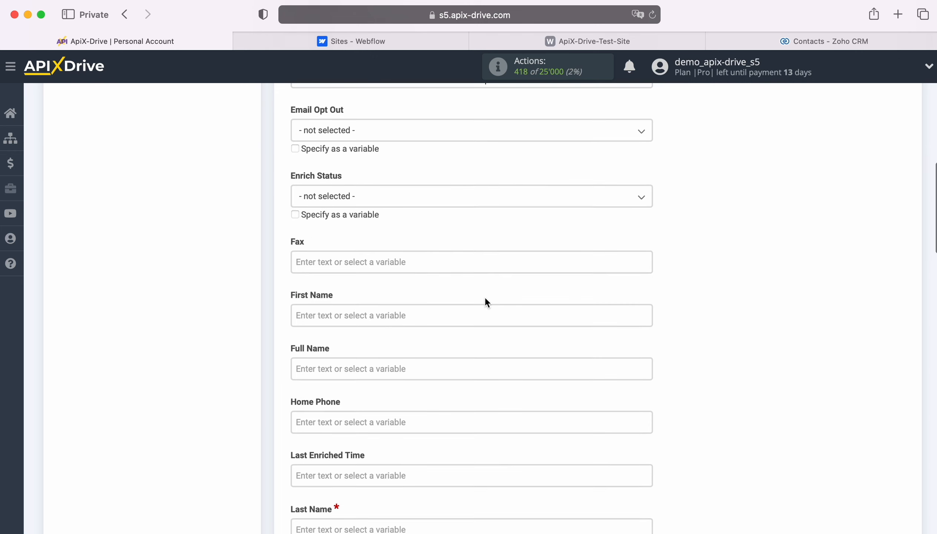
{"action": "left_click", "coordinate": [387, 223]}
{"action": "scroll", "coordinate": [538, 345], "scroll_direction": "down", "scroll_amount": 3}
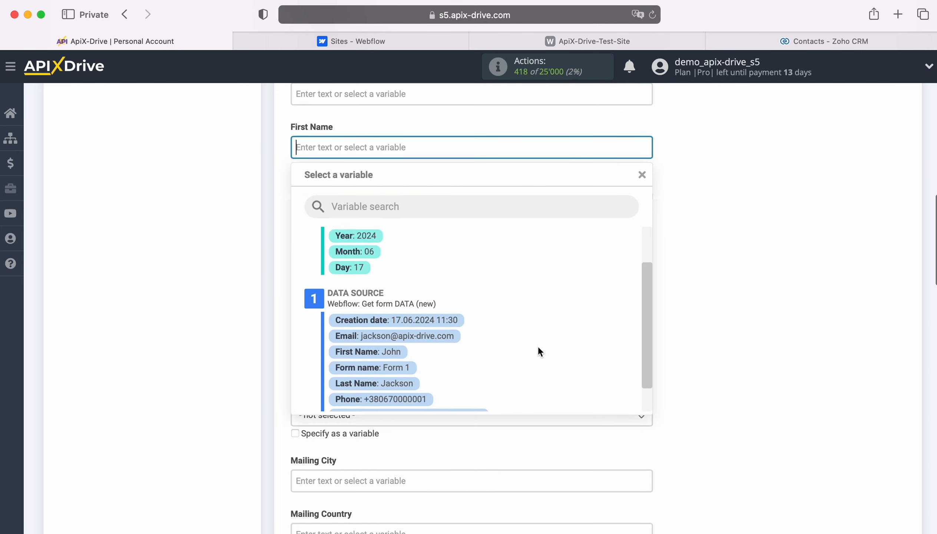
{"action": "left_click", "coordinate": [368, 334]}
Build Full Name from the Webflow first and last names, and map Phone into Home Phone.
{"action": "left_click", "coordinate": [353, 203]}
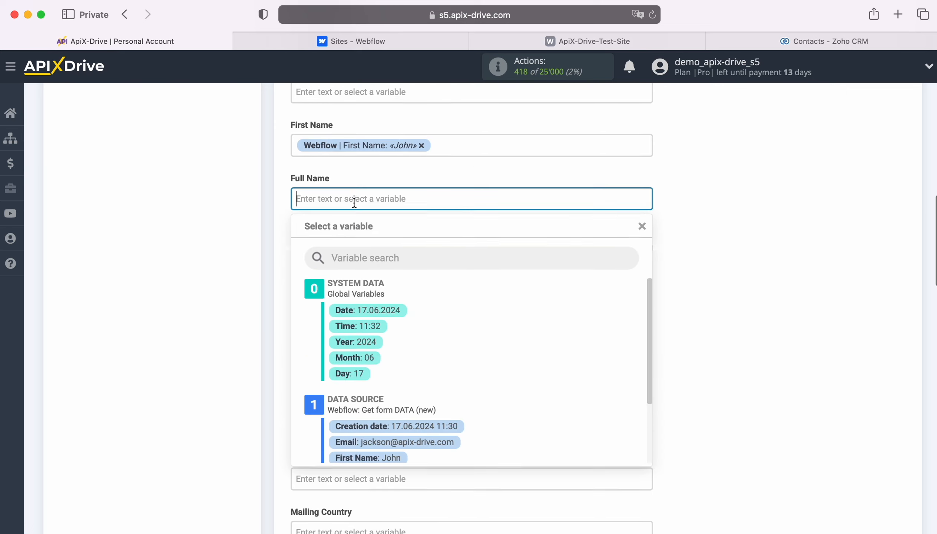
{"action": "scroll", "coordinate": [539, 357], "scroll_direction": "down", "scroll_amount": 3}
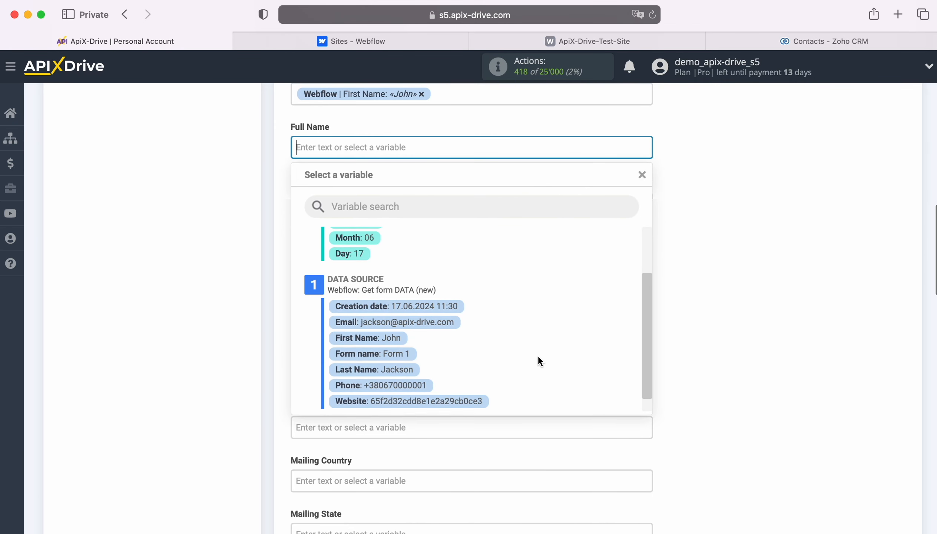
{"action": "left_click", "coordinate": [383, 339]}
{"action": "left_click", "coordinate": [462, 144]}
{"action": "scroll", "coordinate": [481, 319], "scroll_direction": "down", "scroll_amount": 5}
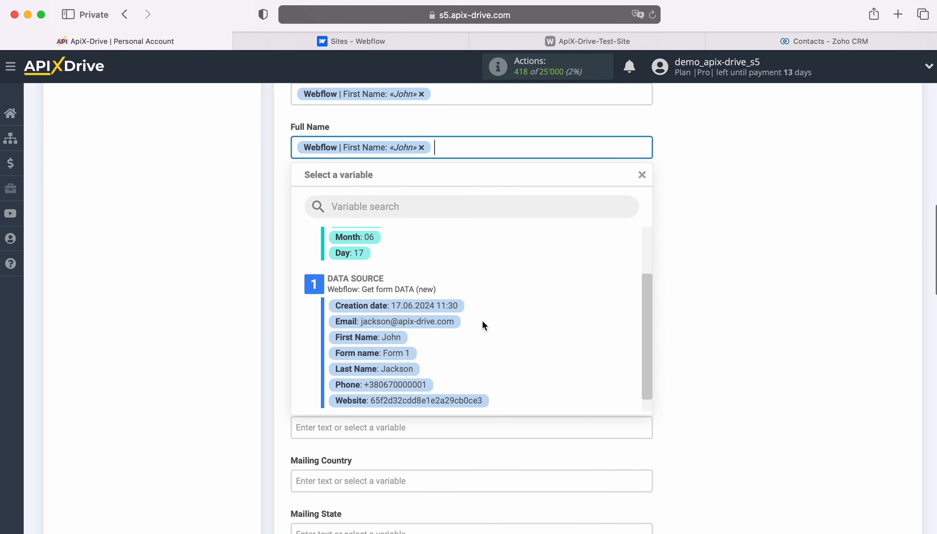
{"action": "left_click", "coordinate": [391, 357]}
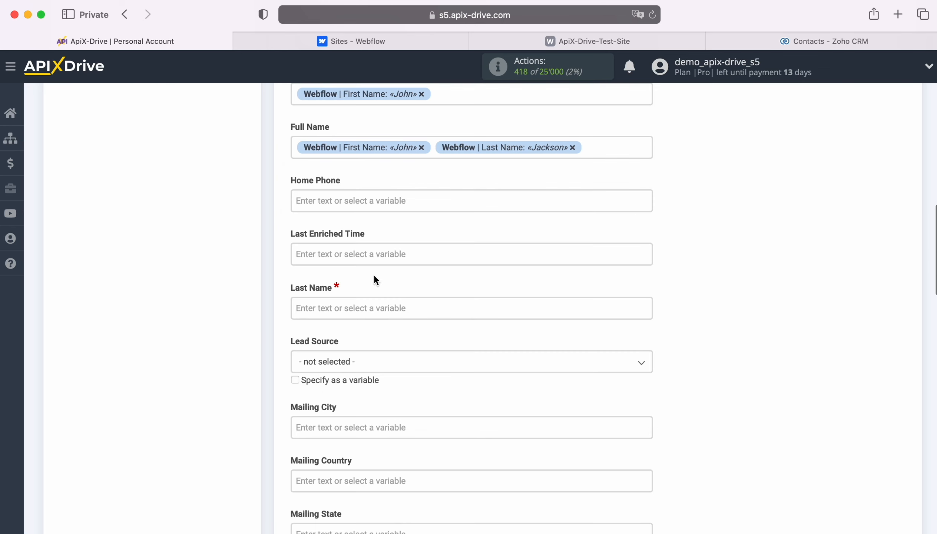
{"action": "left_click", "coordinate": [366, 200]}
{"action": "scroll", "coordinate": [483, 345], "scroll_direction": "down", "scroll_amount": 2}
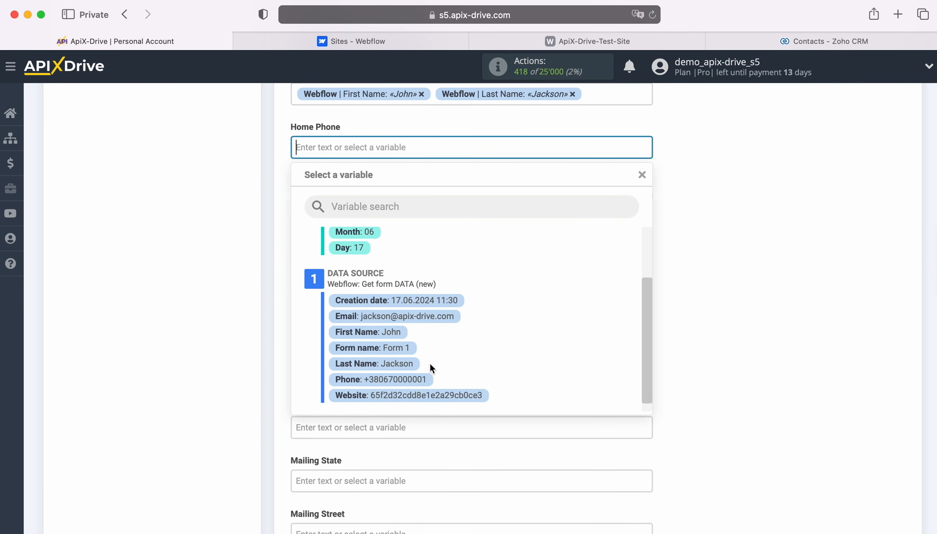
{"action": "left_click", "coordinate": [408, 378]}
Map the Webflow Last Name into Last Name and set Lead Source to Advertisement.
{"action": "left_click", "coordinate": [383, 254]}
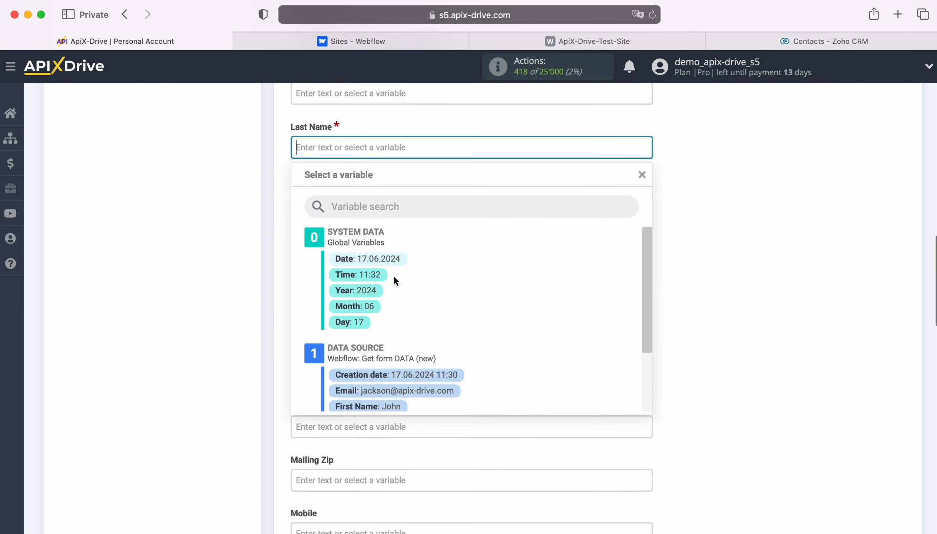
{"action": "scroll", "coordinate": [495, 339], "scroll_direction": "down", "scroll_amount": 3}
{"action": "left_click", "coordinate": [394, 377]}
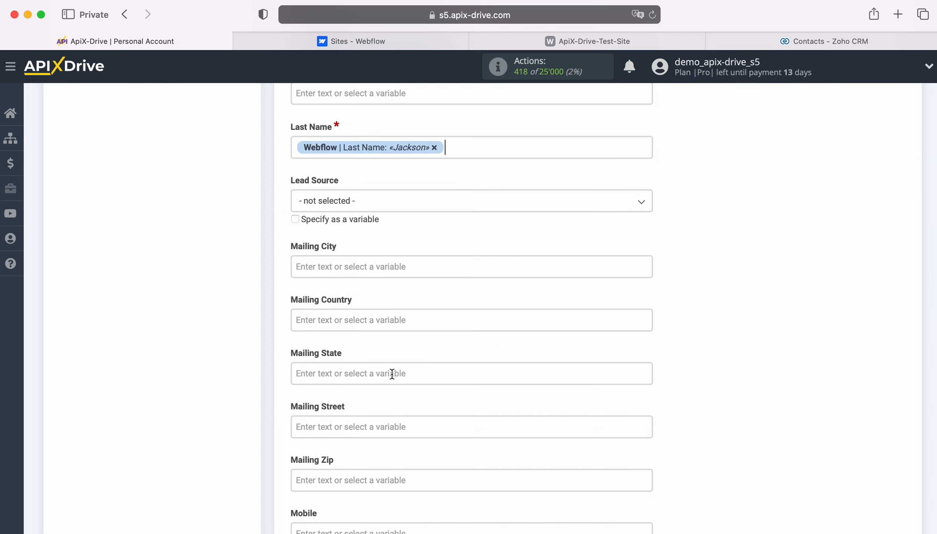
{"action": "left_click", "coordinate": [411, 202]}
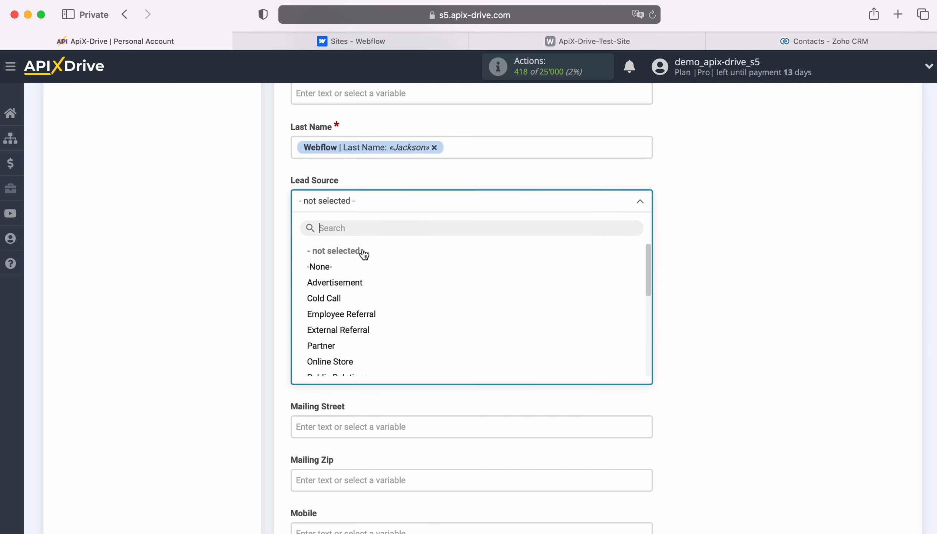
{"action": "left_click", "coordinate": [345, 282]}
Map the Webflow phone into the Mobile, Other Phone and Phone fields.
{"action": "scroll", "coordinate": [465, 282], "scroll_direction": "down", "scroll_amount": 3}
{"action": "scroll", "coordinate": [468, 279], "scroll_direction": "down", "scroll_amount": 5}
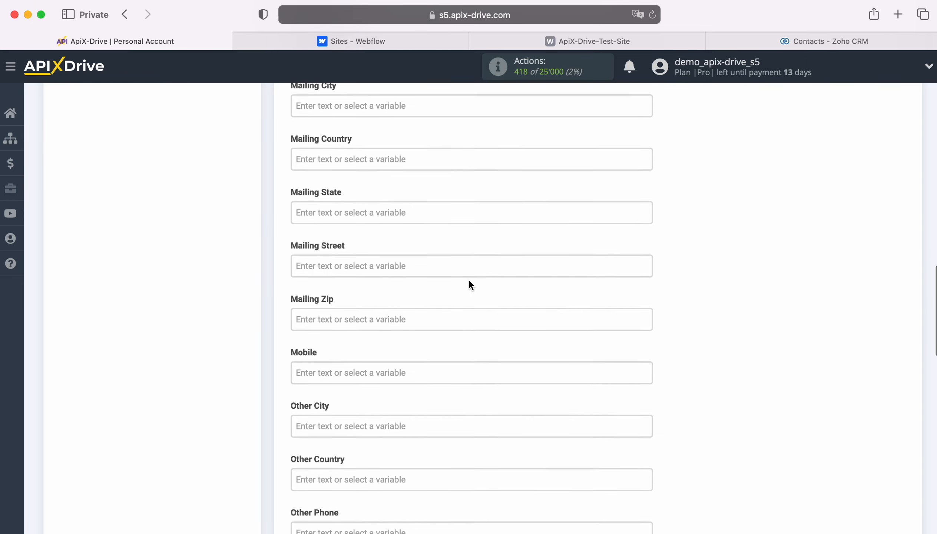
{"action": "left_click", "coordinate": [416, 239]}
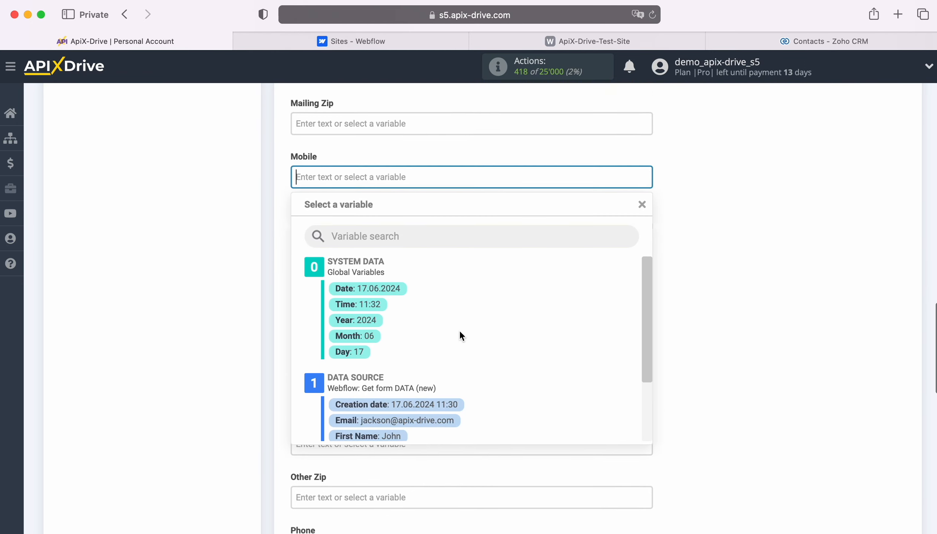
{"action": "scroll", "coordinate": [498, 365], "scroll_direction": "down", "scroll_amount": 3}
{"action": "left_click", "coordinate": [418, 369]}
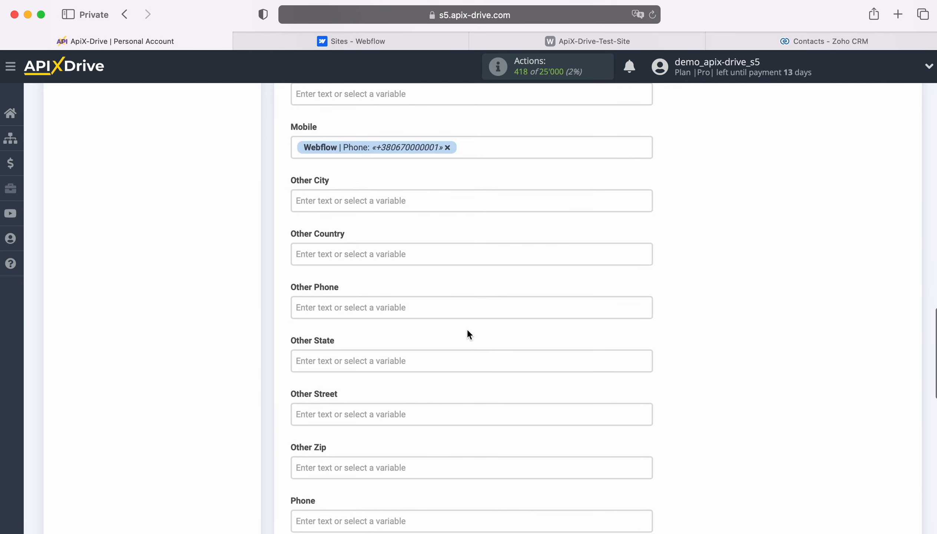
{"action": "scroll", "coordinate": [483, 323], "scroll_direction": "down", "scroll_amount": 3}
{"action": "left_click", "coordinate": [384, 221]}
{"action": "scroll", "coordinate": [518, 323], "scroll_direction": "down", "scroll_amount": 5}
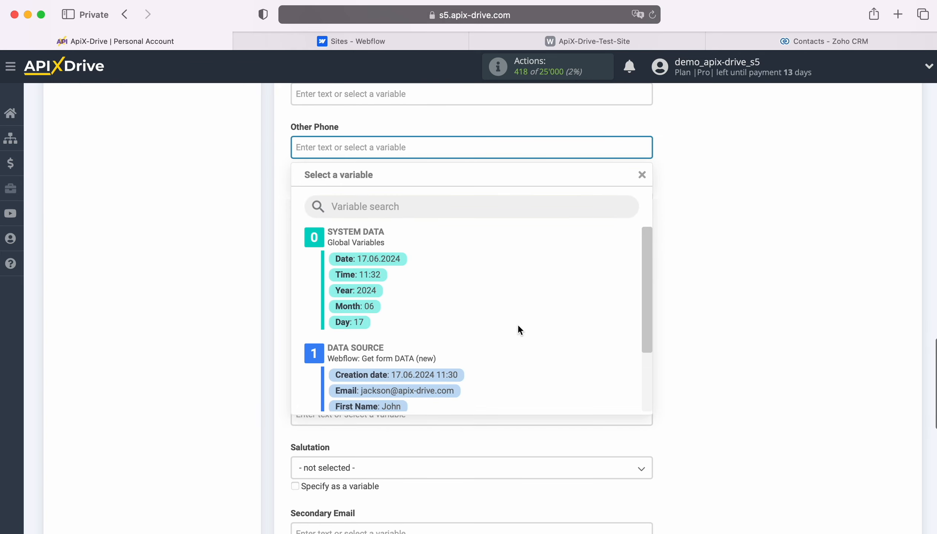
{"action": "left_click", "coordinate": [422, 382]}
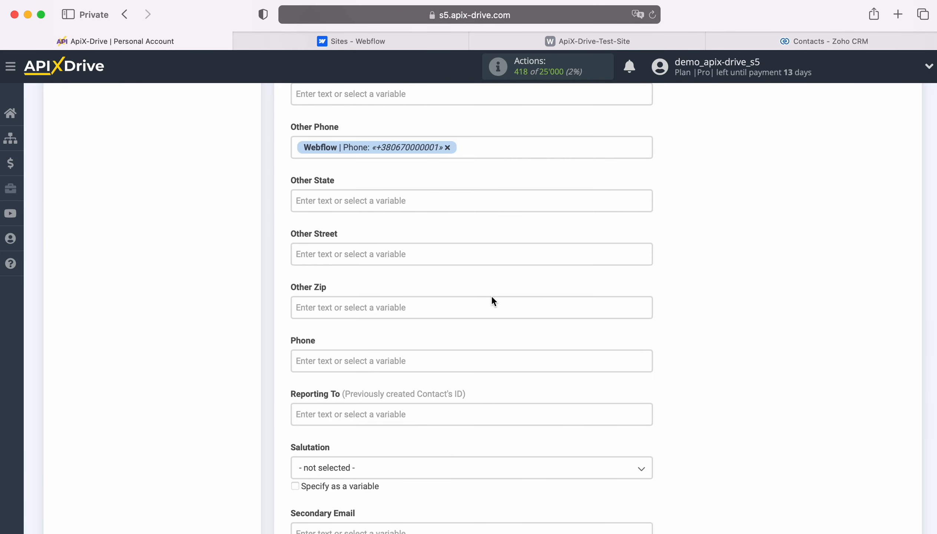
{"action": "scroll", "coordinate": [491, 295], "scroll_direction": "down", "scroll_amount": 2}
{"action": "left_click", "coordinate": [431, 288]}
{"action": "scroll", "coordinate": [493, 329], "scroll_direction": "down", "scroll_amount": 3}
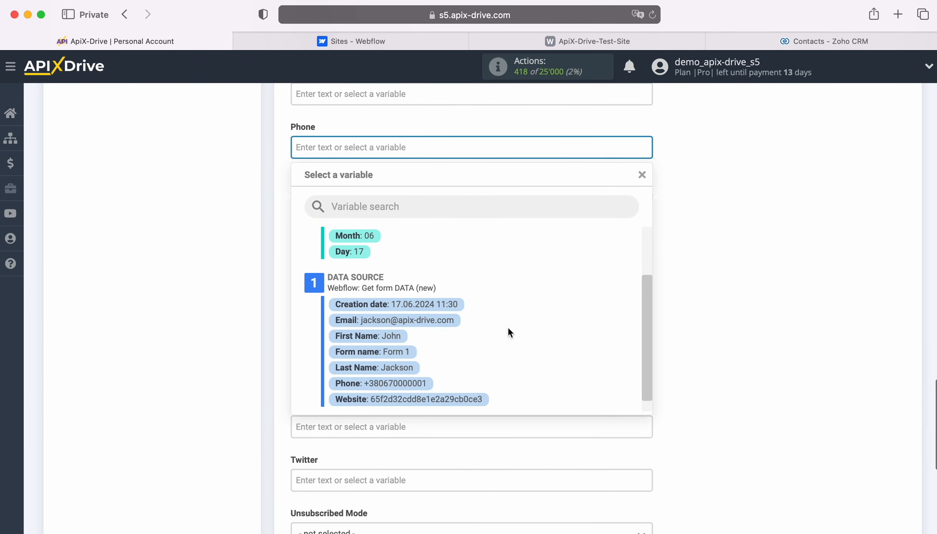
{"action": "left_click", "coordinate": [428, 366]}
{"action": "scroll", "coordinate": [491, 322], "scroll_direction": "down", "scroll_amount": 4}
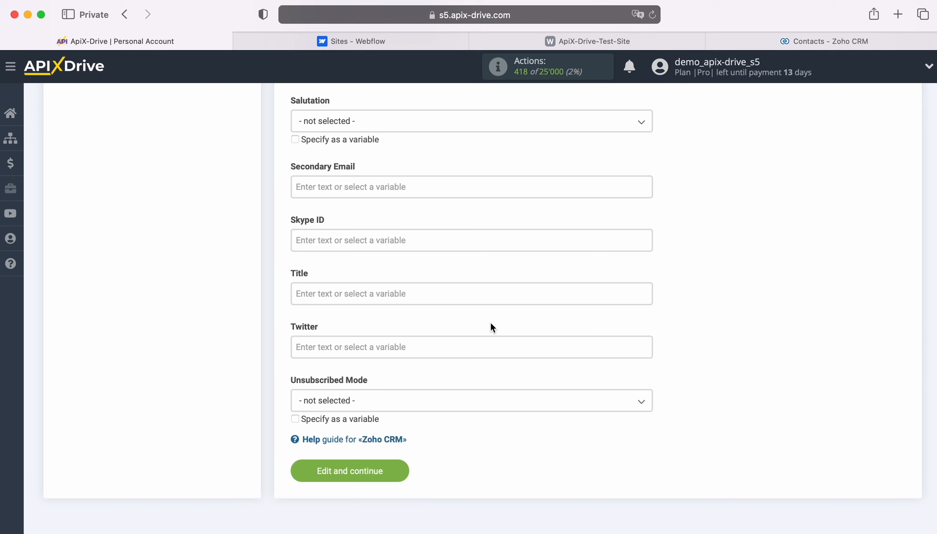
Set Title to 'New Lead from Webflow' plus first and last name, and save the mapping.
{"action": "left_click", "coordinate": [385, 294]}
{"action": "type", "text": "New "}
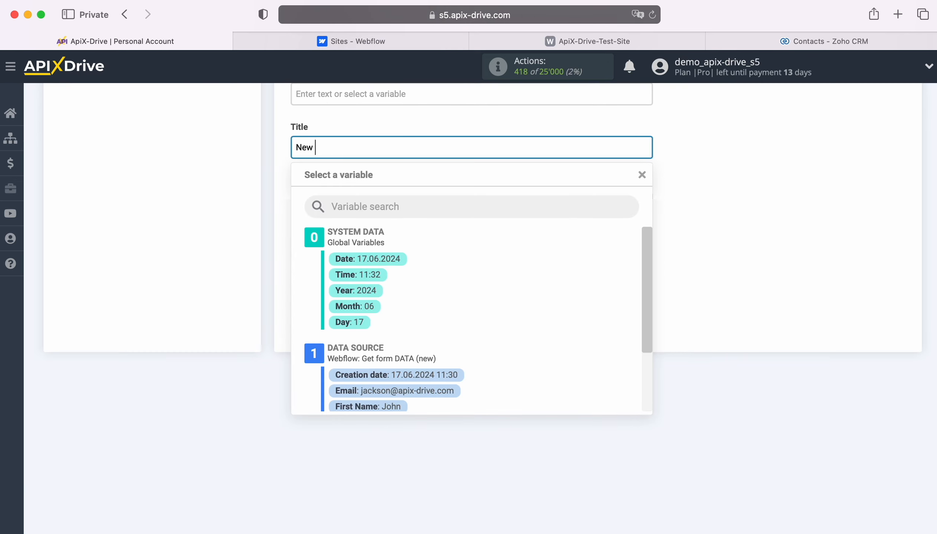
{"action": "type", "text": "Lead from Webflow"}
{"action": "scroll", "coordinate": [528, 347], "scroll_direction": "down", "scroll_amount": 3}
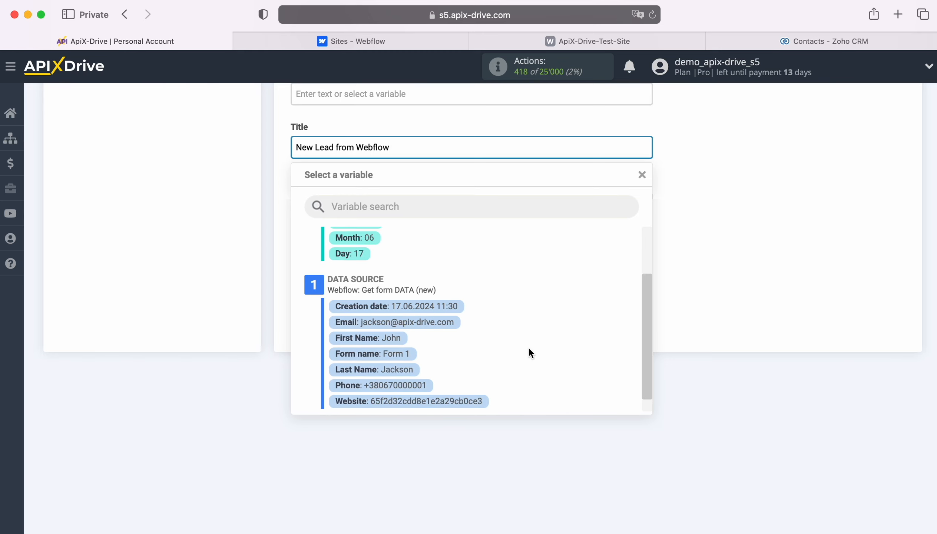
{"action": "left_click", "coordinate": [385, 335]}
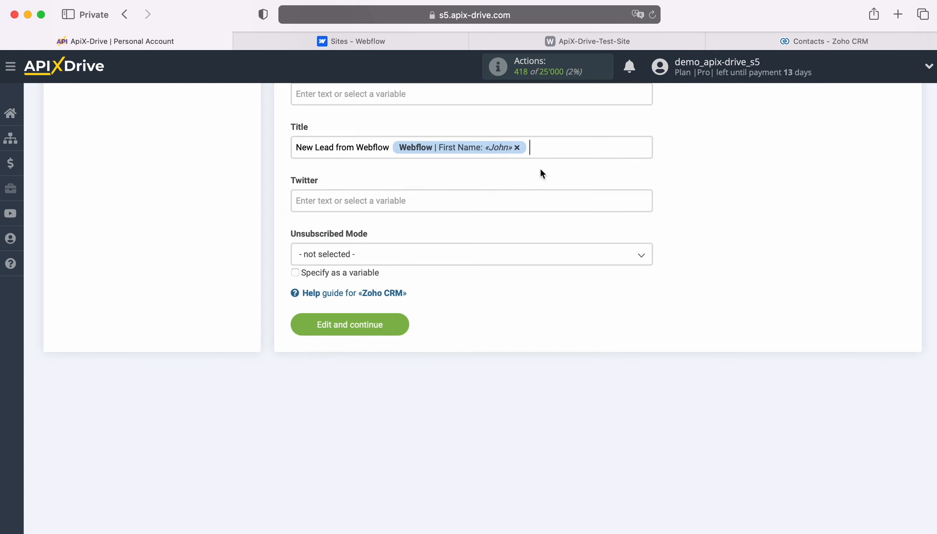
{"action": "left_click", "coordinate": [540, 148]}
{"action": "left_click", "coordinate": [397, 357]}
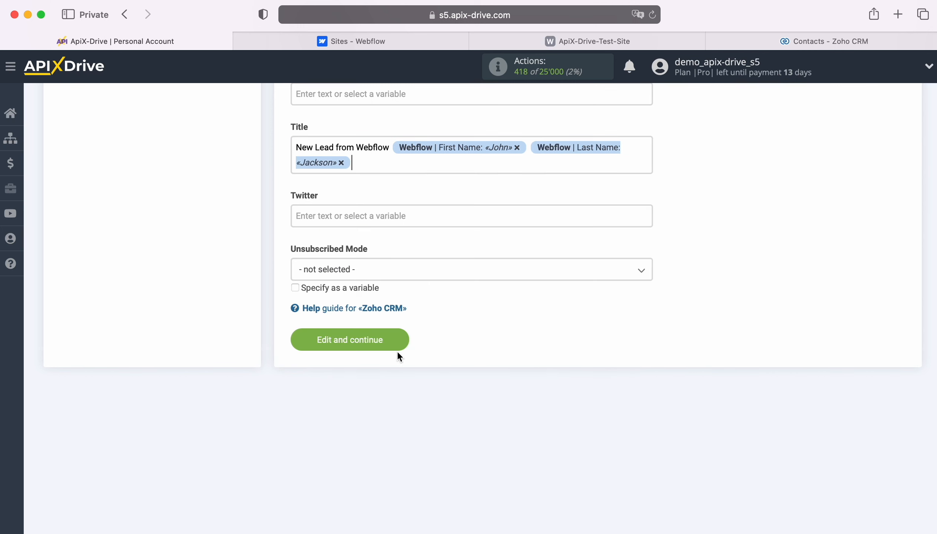
{"action": "left_click", "coordinate": [398, 337]}
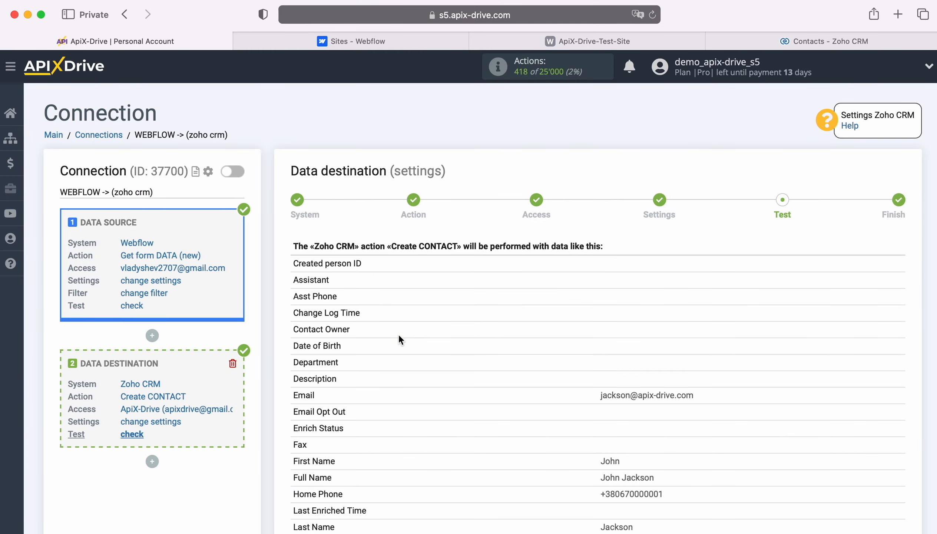
Review the test contact preview and send it to Zoho CRM.
{"action": "scroll", "coordinate": [831, 321], "scroll_direction": "down", "scroll_amount": 5}
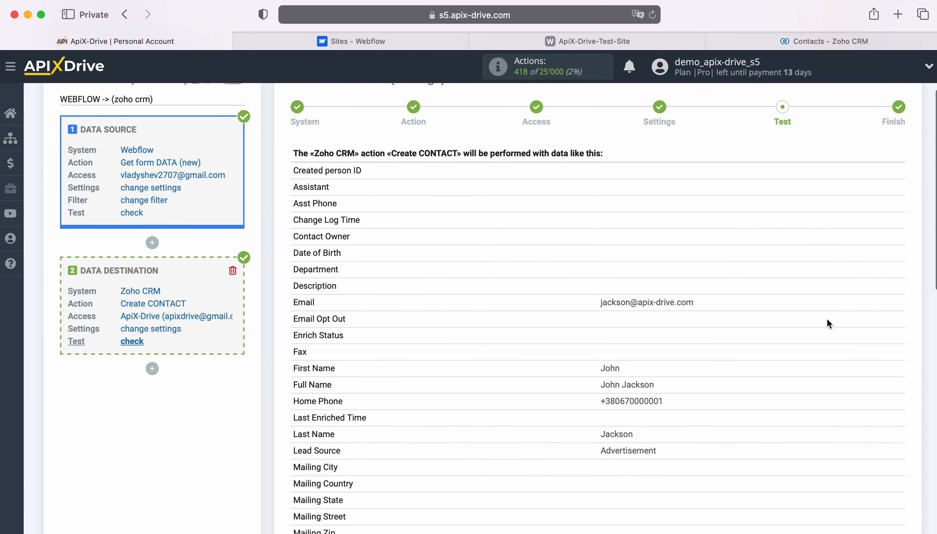
{"action": "scroll", "coordinate": [826, 320], "scroll_direction": "down", "scroll_amount": 5}
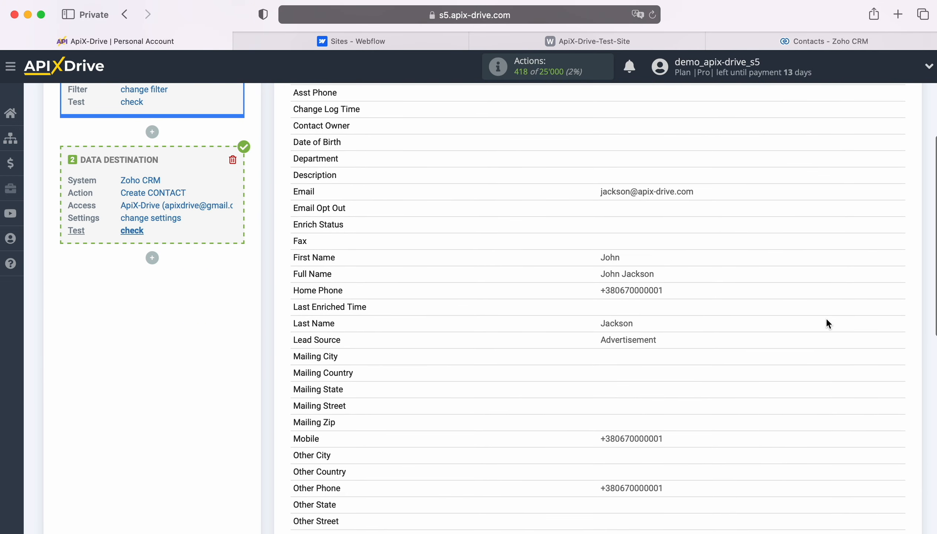
{"action": "scroll", "coordinate": [827, 323], "scroll_direction": "down", "scroll_amount": 6}
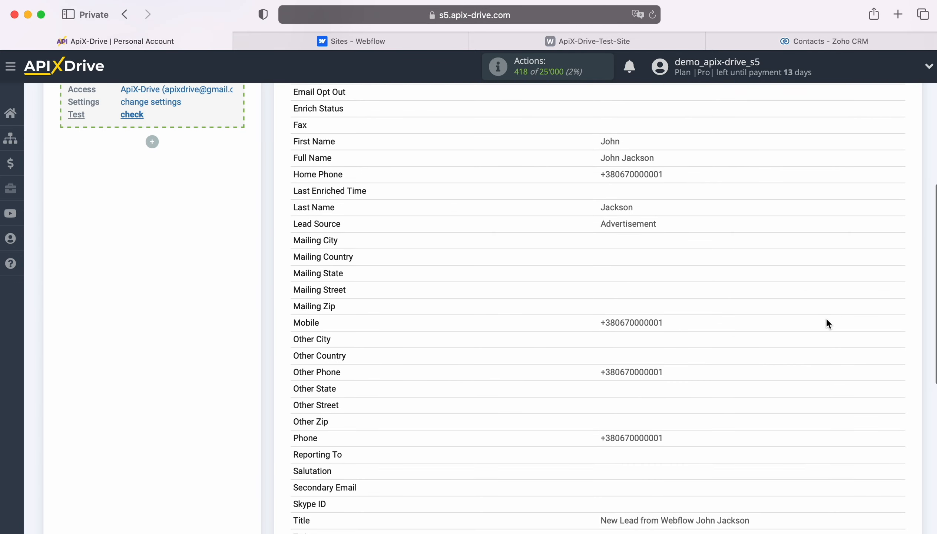
{"action": "scroll", "coordinate": [825, 317], "scroll_direction": "down", "scroll_amount": 1}
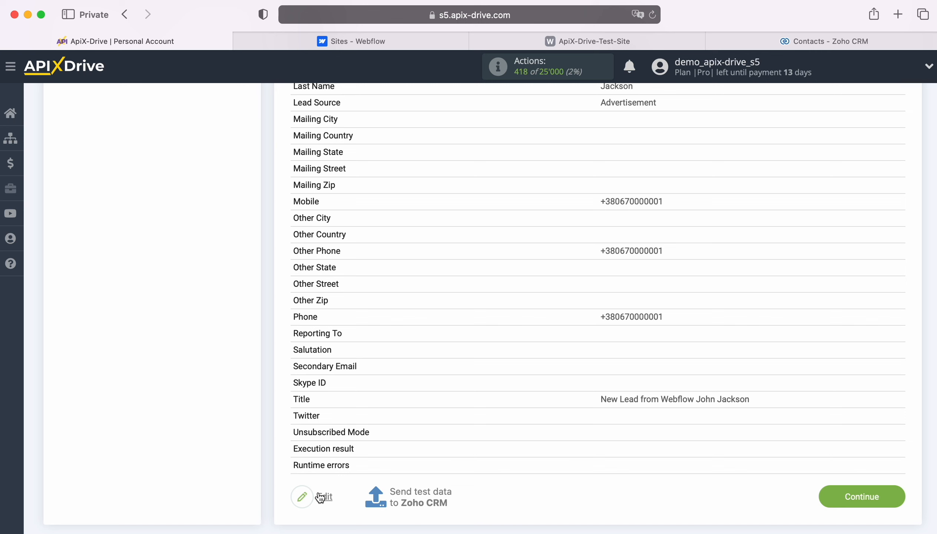
{"action": "left_click", "coordinate": [420, 493]}
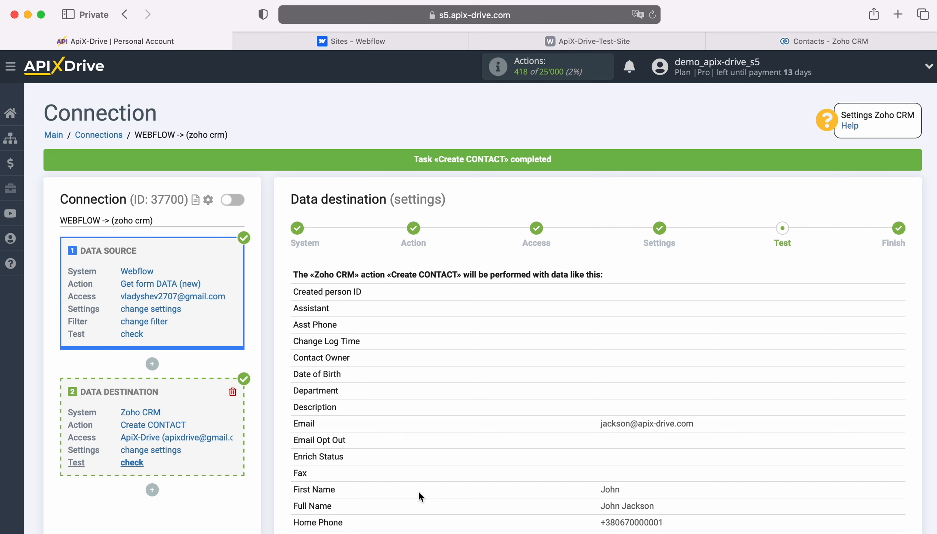
Reload the Zoho CRM Contacts list and open the new test contact's record to verify its phones, lead source and title.
{"action": "left_click", "coordinate": [786, 41]}
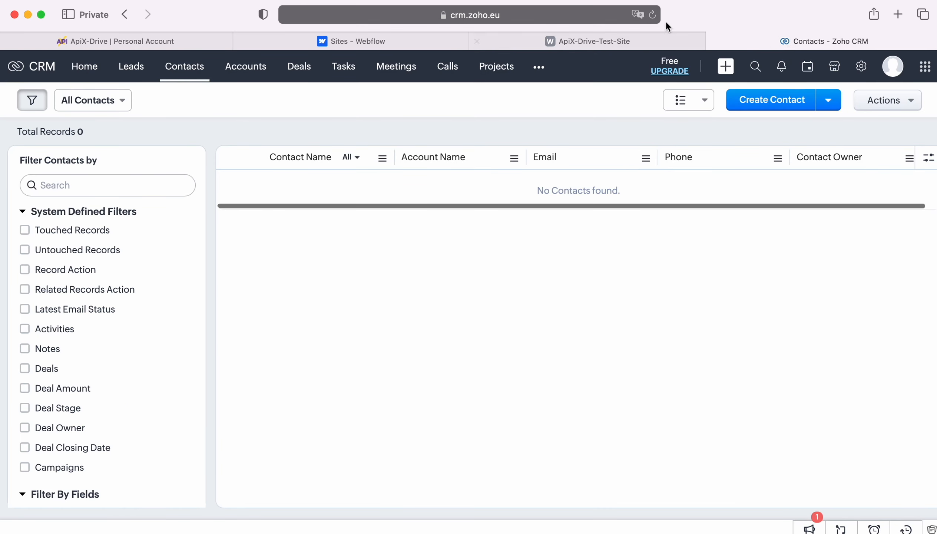
{"action": "left_click", "coordinate": [652, 15]}
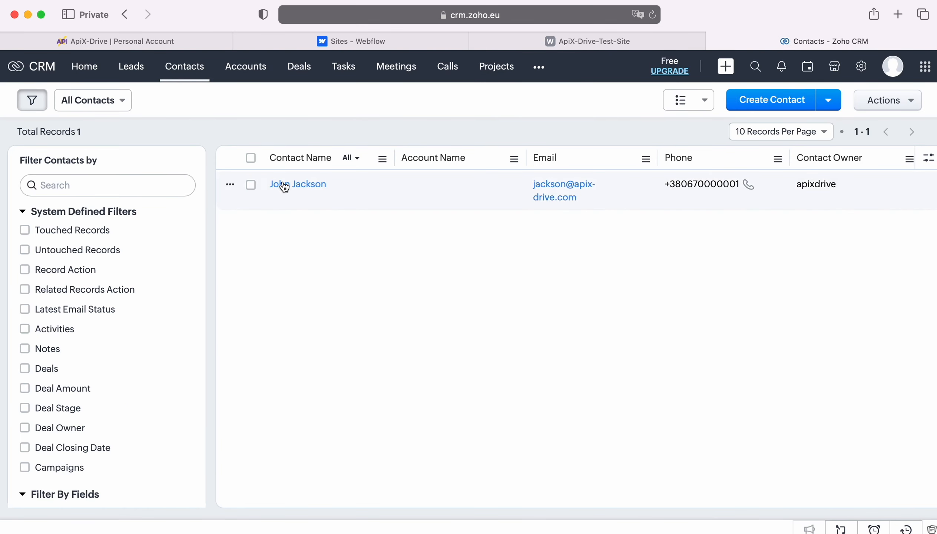
{"action": "left_click", "coordinate": [282, 184]}
{"action": "scroll", "coordinate": [826, 310], "scroll_direction": "down", "scroll_amount": 4}
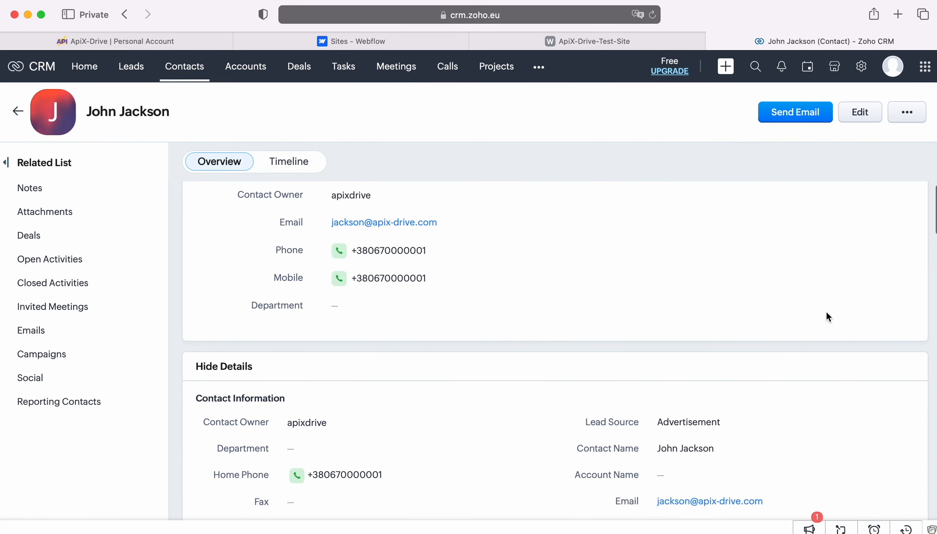
{"action": "scroll", "coordinate": [826, 314], "scroll_direction": "down", "scroll_amount": 2}
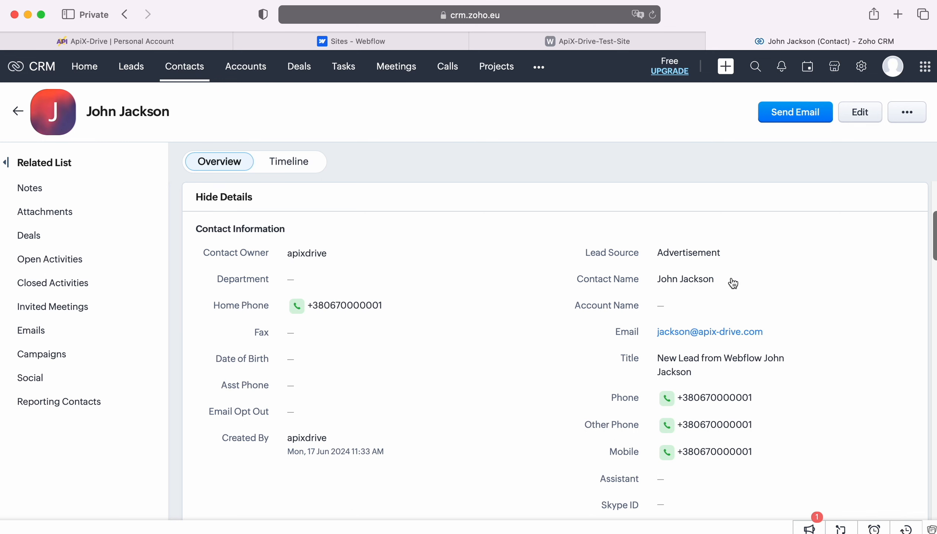
{"action": "left_click", "coordinate": [131, 41]}
Confirm the test result to finish destination setup and enable updating for the connection.
{"action": "scroll", "coordinate": [769, 367], "scroll_direction": "down", "scroll_amount": 12}
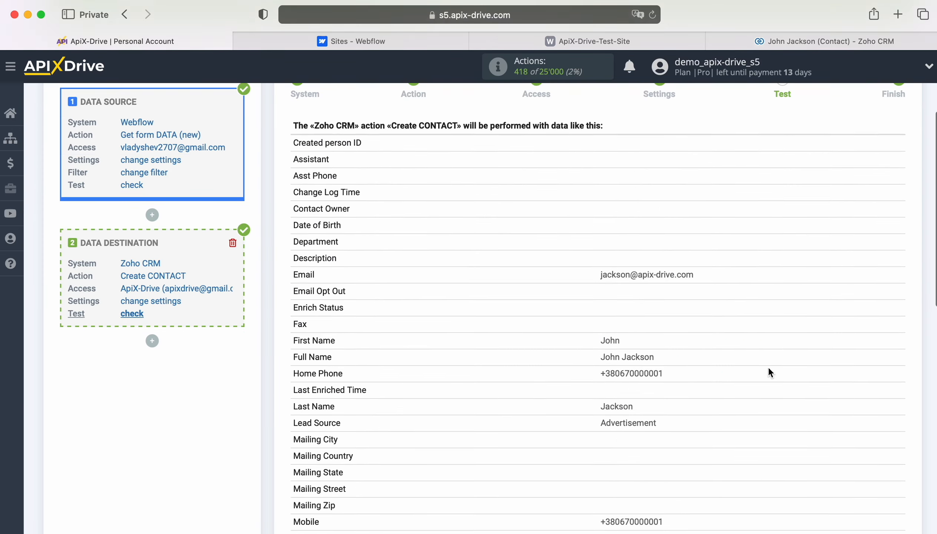
{"action": "scroll", "coordinate": [769, 369], "scroll_direction": "down", "scroll_amount": 1}
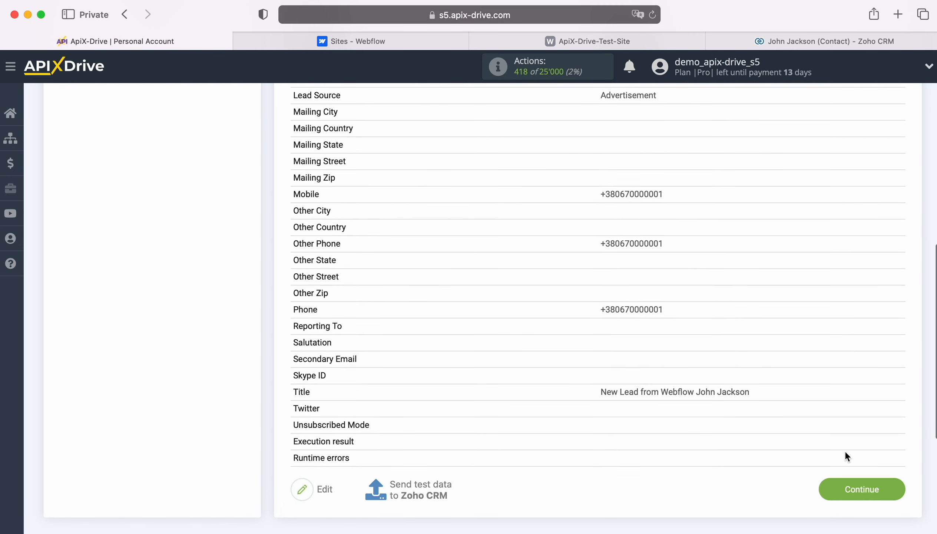
{"action": "left_click", "coordinate": [896, 487]}
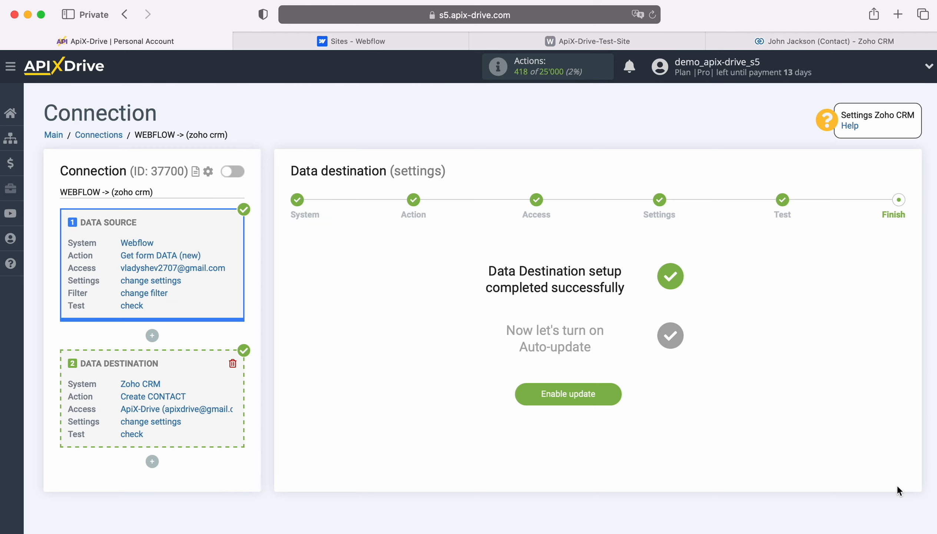
{"action": "left_click", "coordinate": [613, 390]}
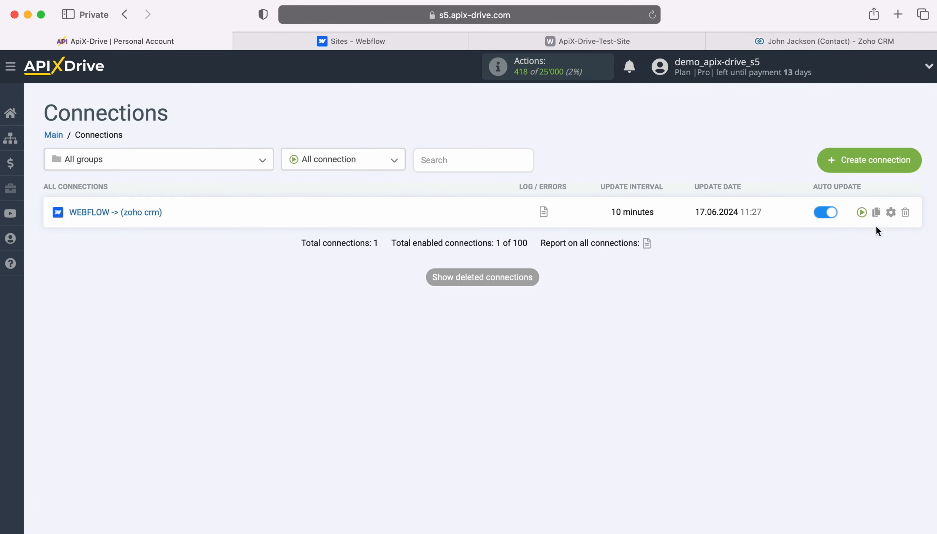
Set the connection's update interval to 5 minutes and save the settings.
{"action": "left_click", "coordinate": [891, 212]}
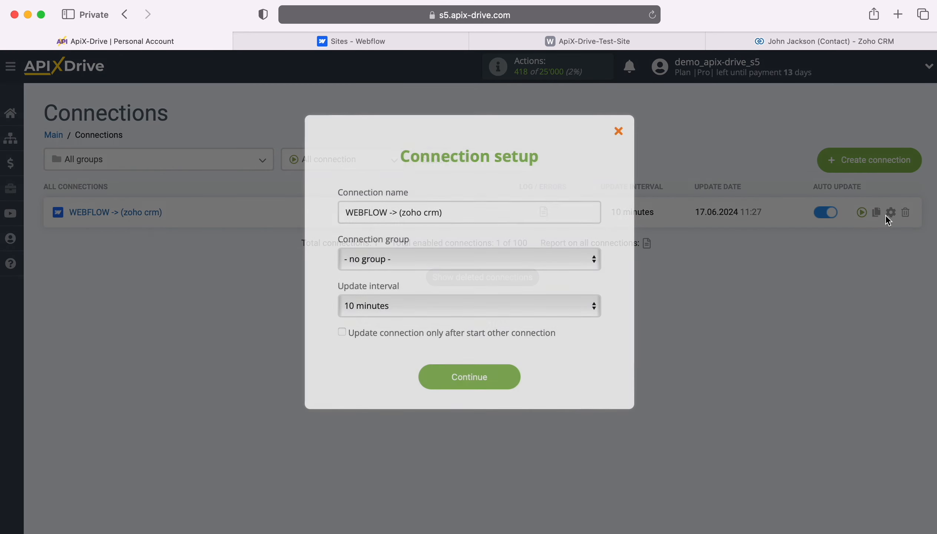
{"action": "left_click", "coordinate": [563, 305]}
{"action": "left_click", "coordinate": [539, 286]}
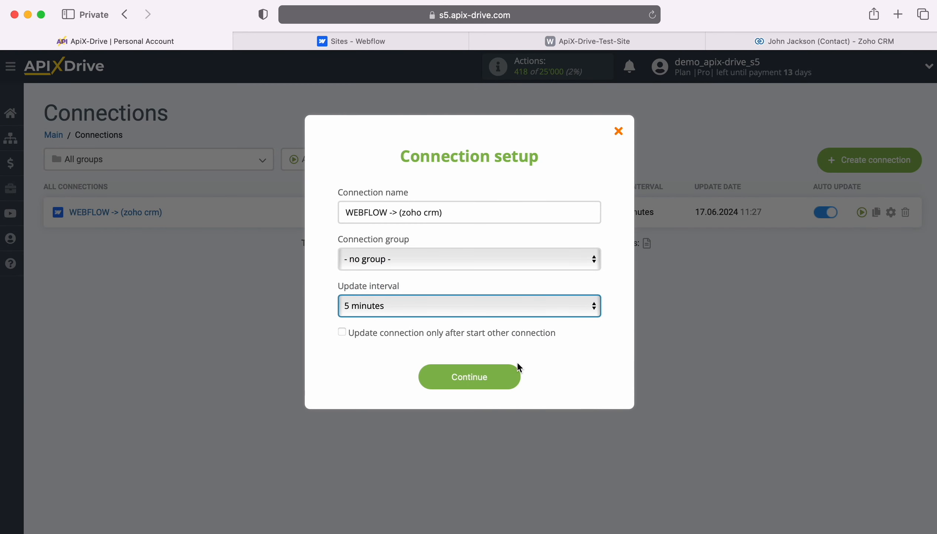
{"action": "left_click", "coordinate": [514, 375]}
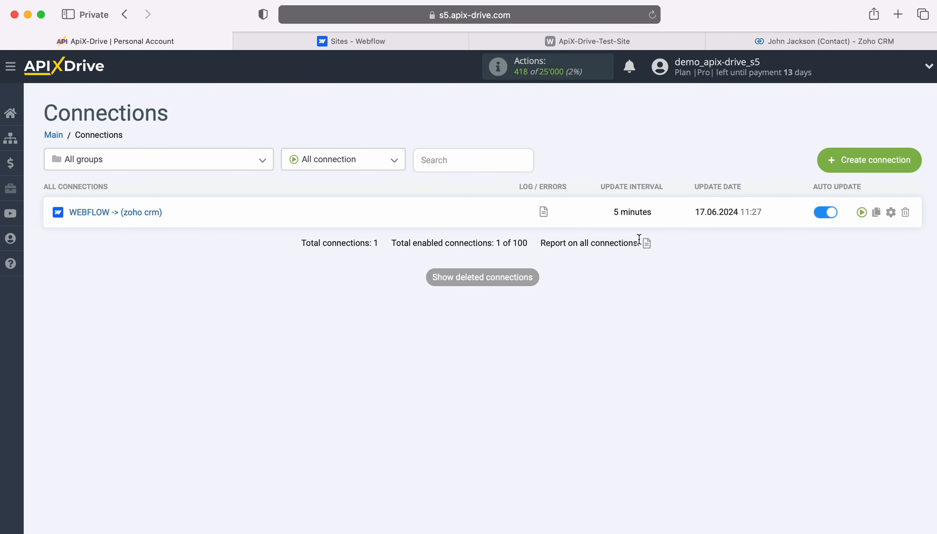